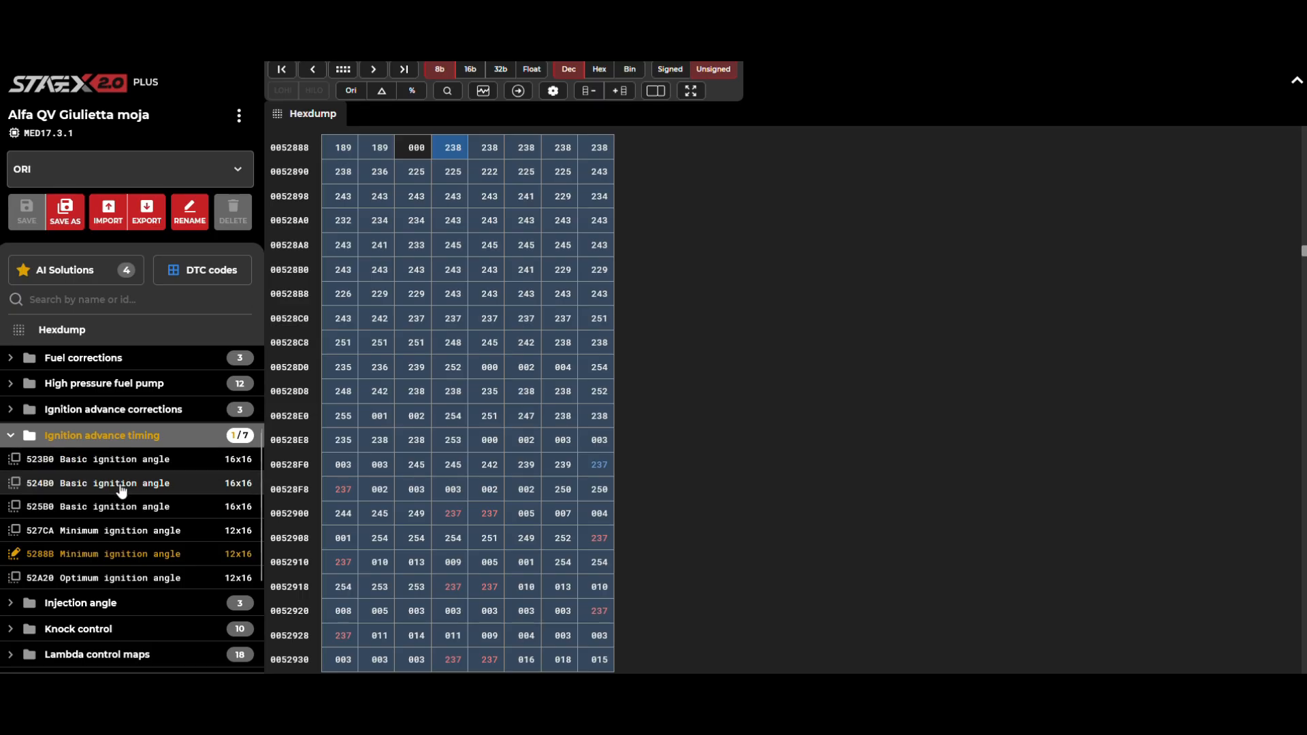
# Open the 52A20 optimum ignition angle map and the basic ignition angle maps 523B0, 524B0, 525B0 and 522B0
pyautogui.click(145, 582)
pyautogui.doubleClick(145, 580)
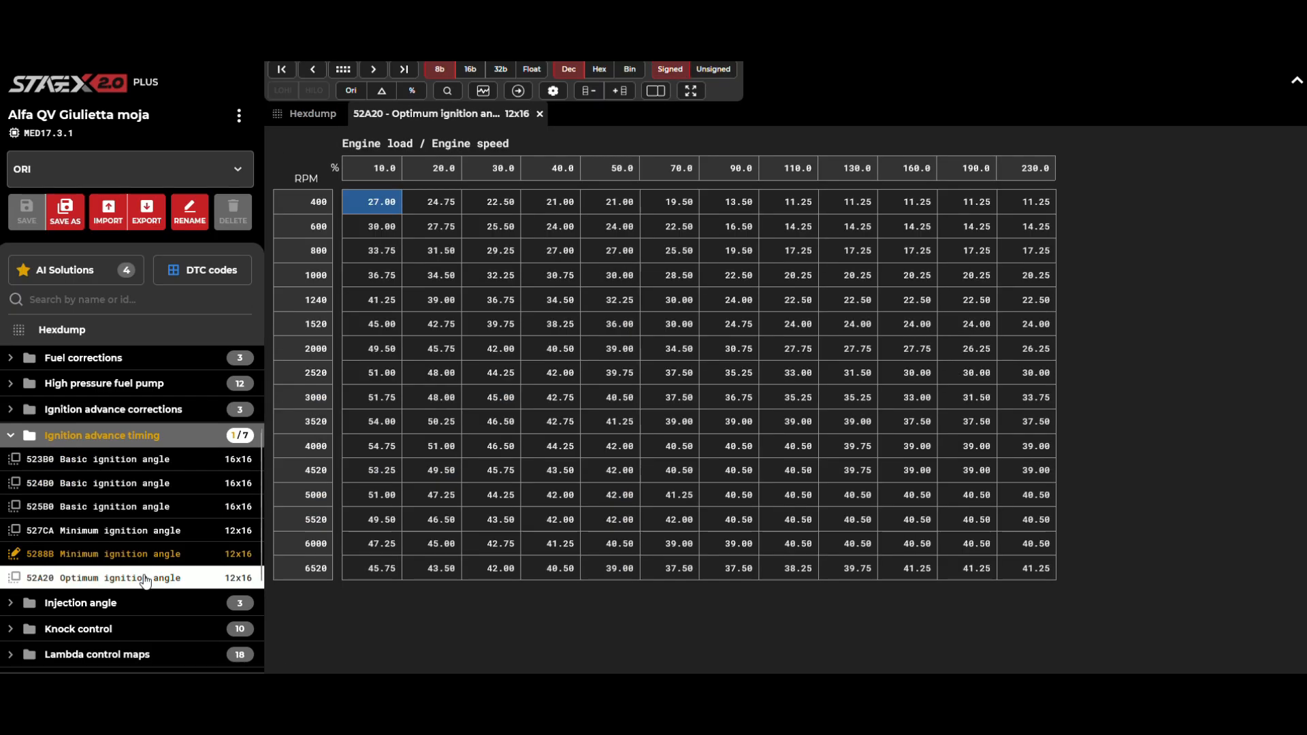
pyautogui.doubleClick(144, 461)
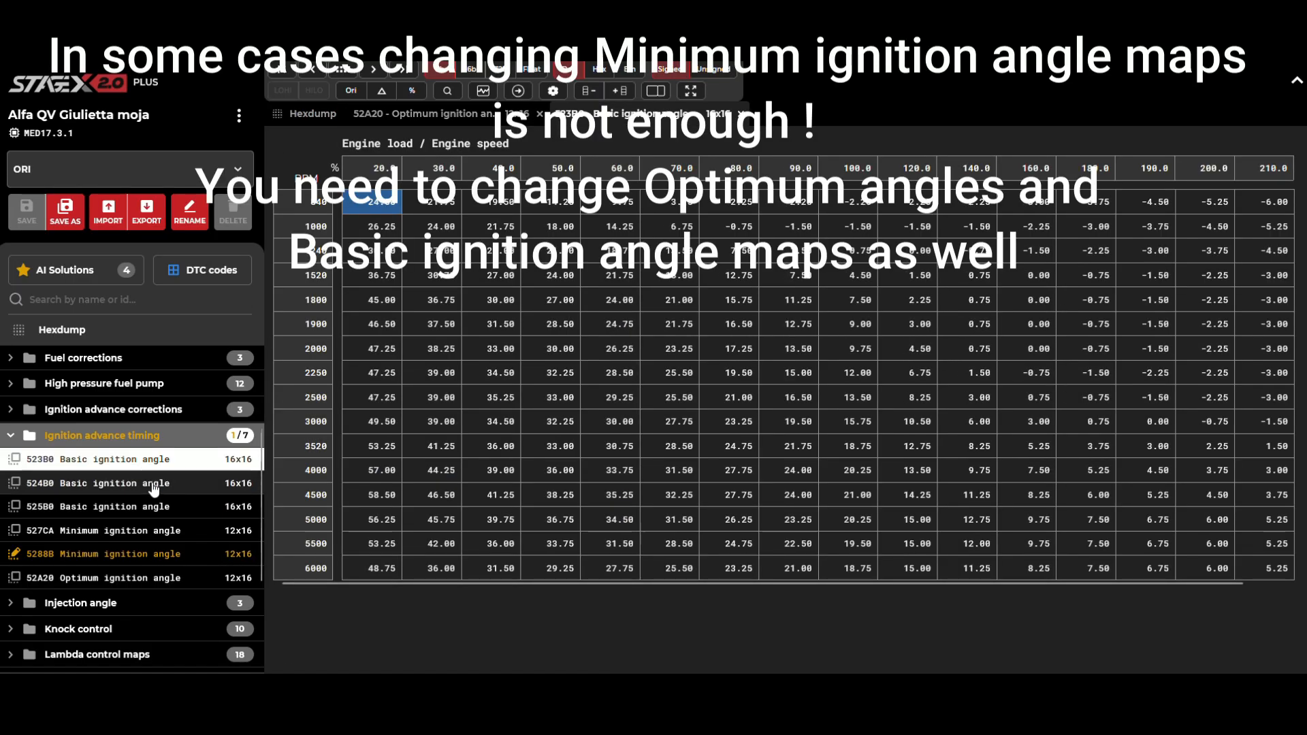
pyautogui.doubleClick(154, 490)
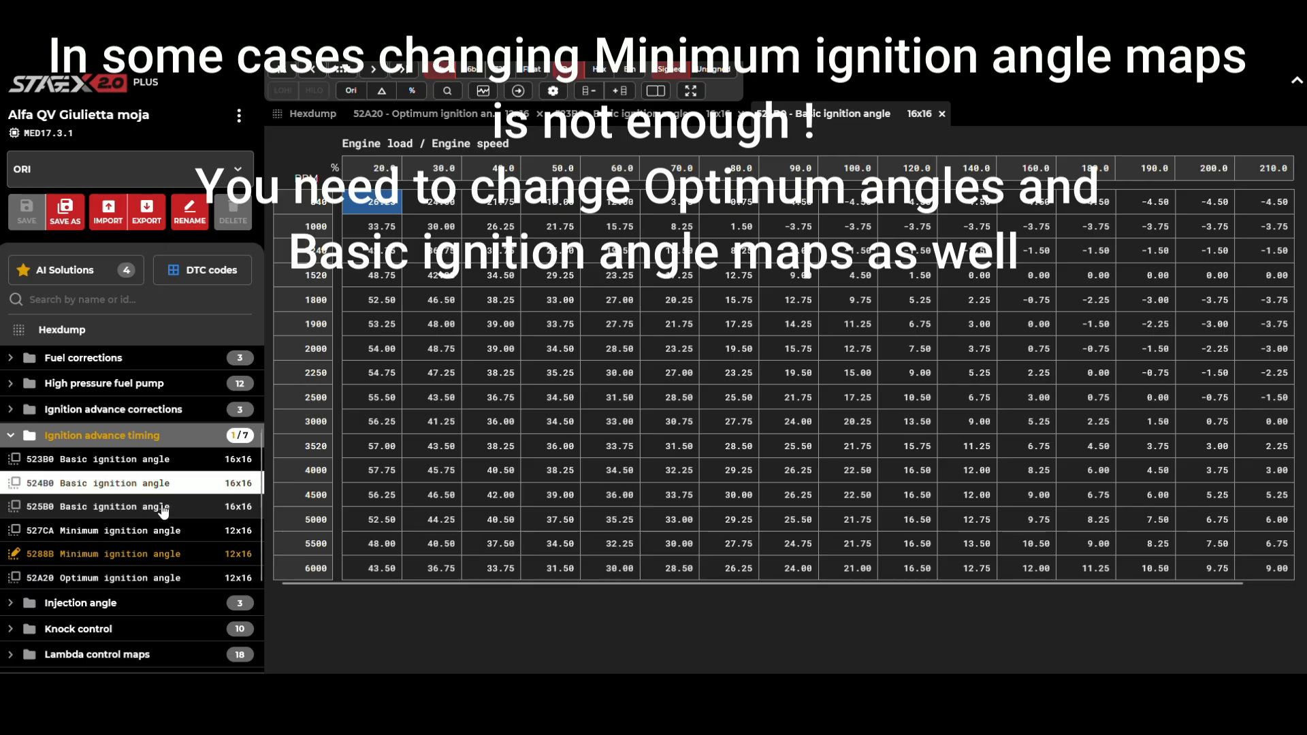
pyautogui.doubleClick(157, 506)
pyautogui.doubleClick(111, 462)
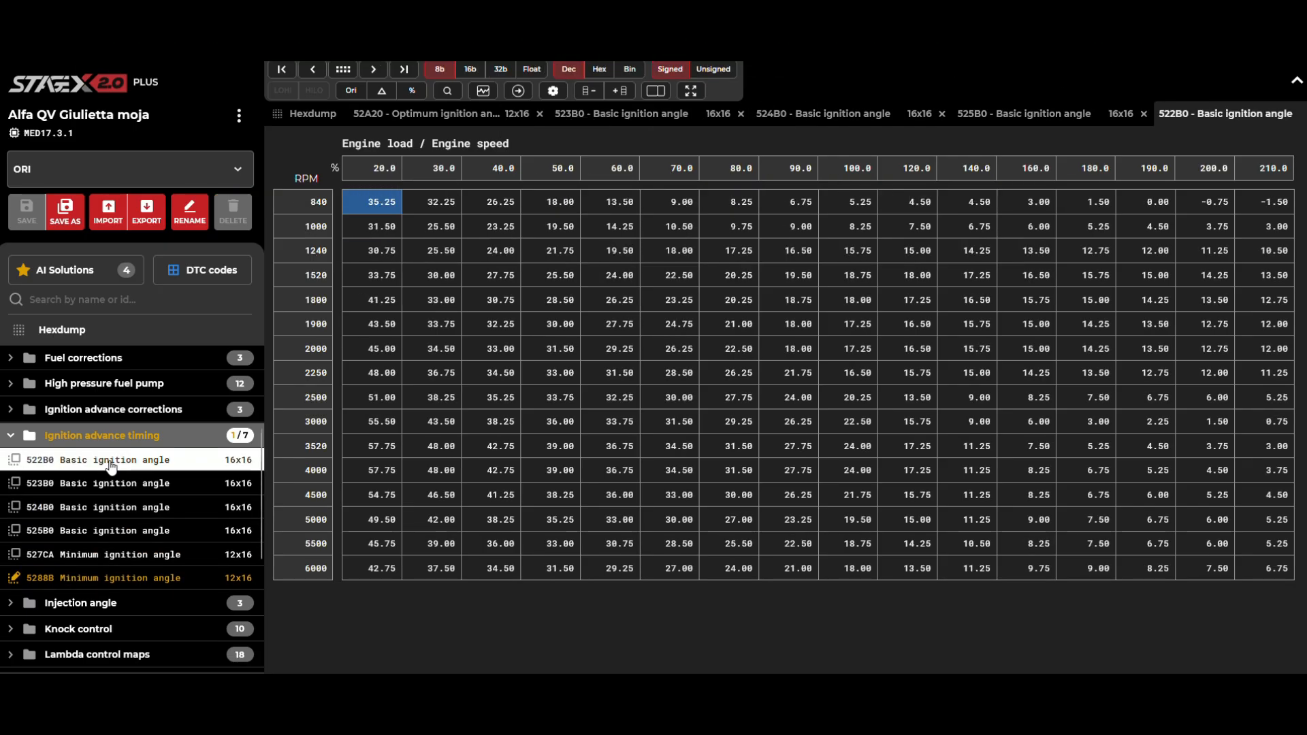
# In map 522B0, set the 20% load cells from 3000 to 6000 RPM to -14.25 with an absolute change
pyautogui.click(366, 422)
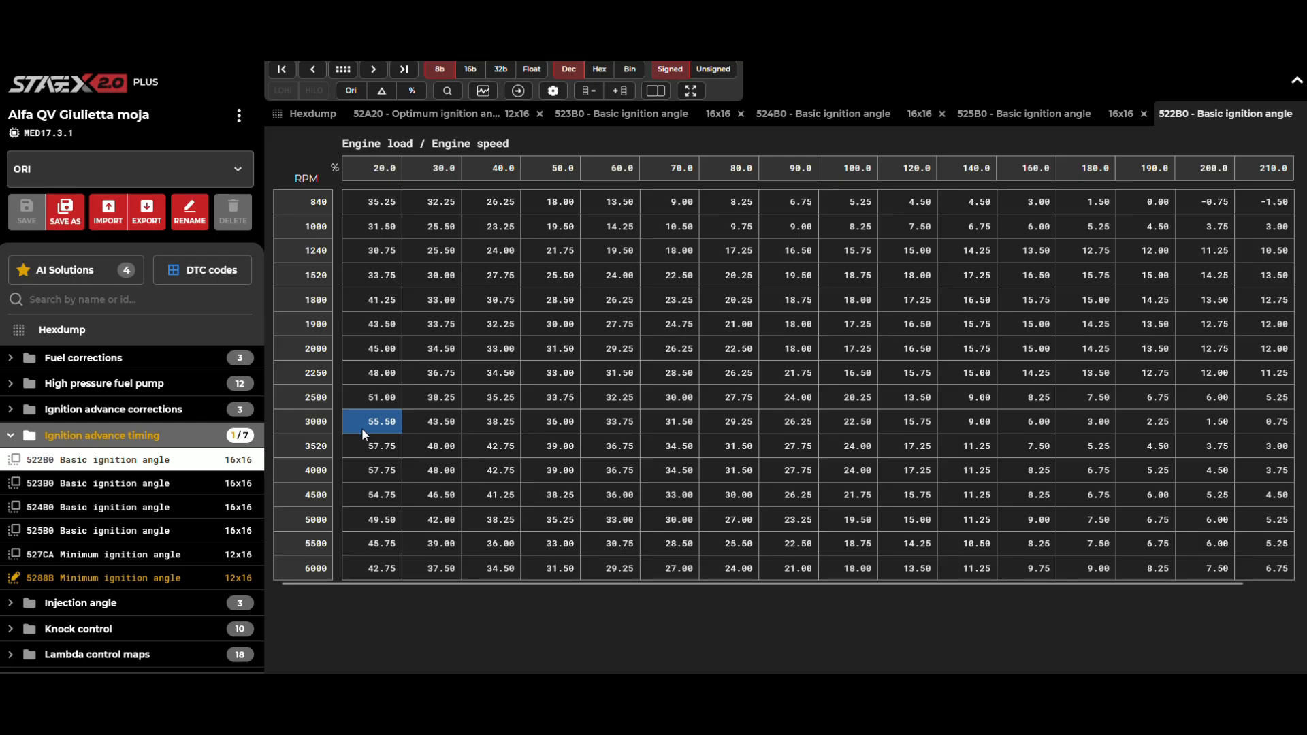
pyautogui.moveTo(362, 428); pyautogui.dragTo(373, 569)
pyautogui.rightClick(373, 569)
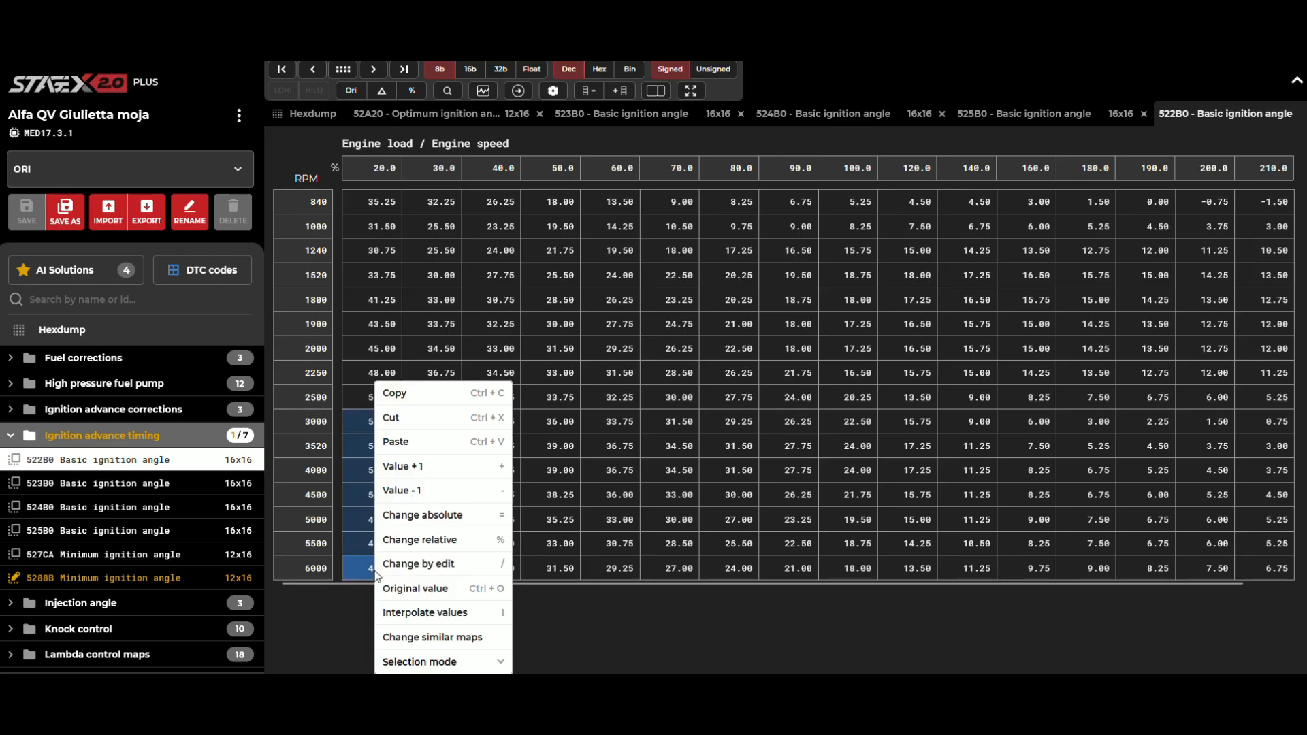
pyautogui.click(451, 516)
pyautogui.press('Return')
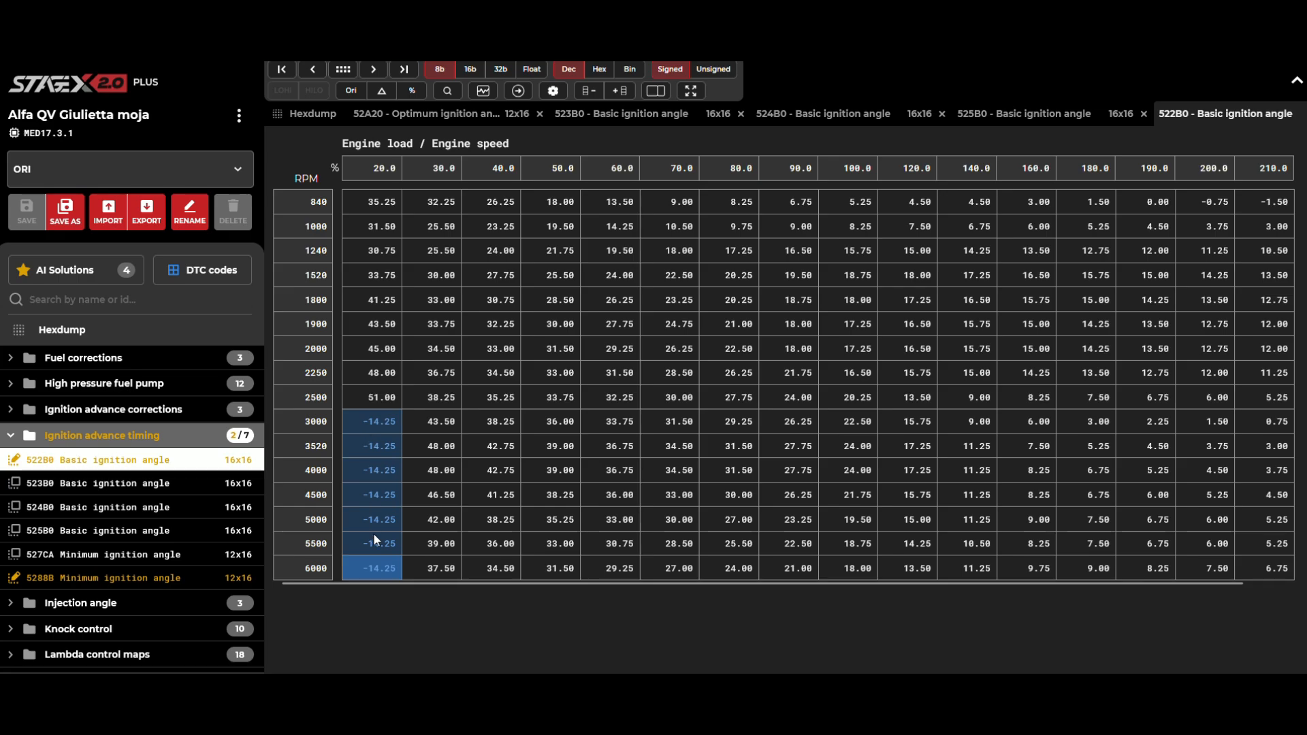
# Apply the 522B0 change to the similar maps 523B0, 524B0 and 525B0 using the Absolute copy type
pyautogui.rightClick(369, 423)
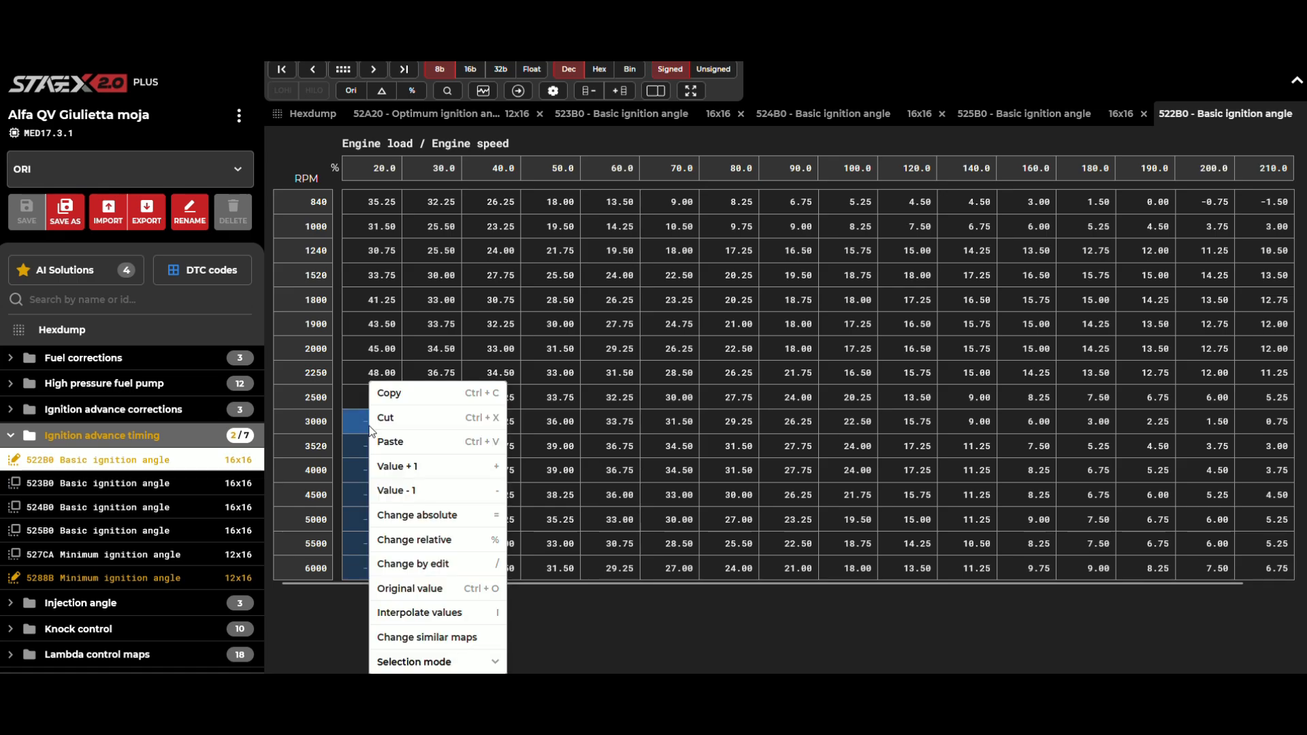
pyautogui.click(479, 638)
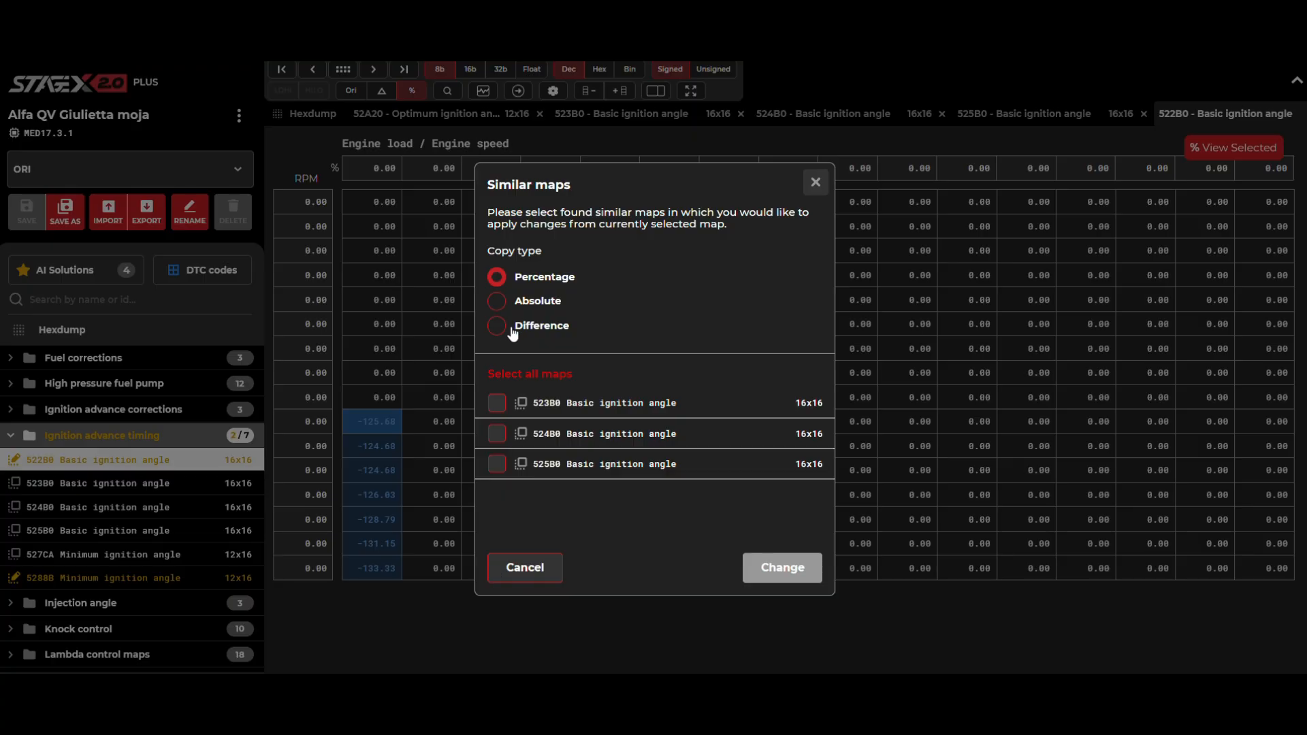
pyautogui.click(497, 303)
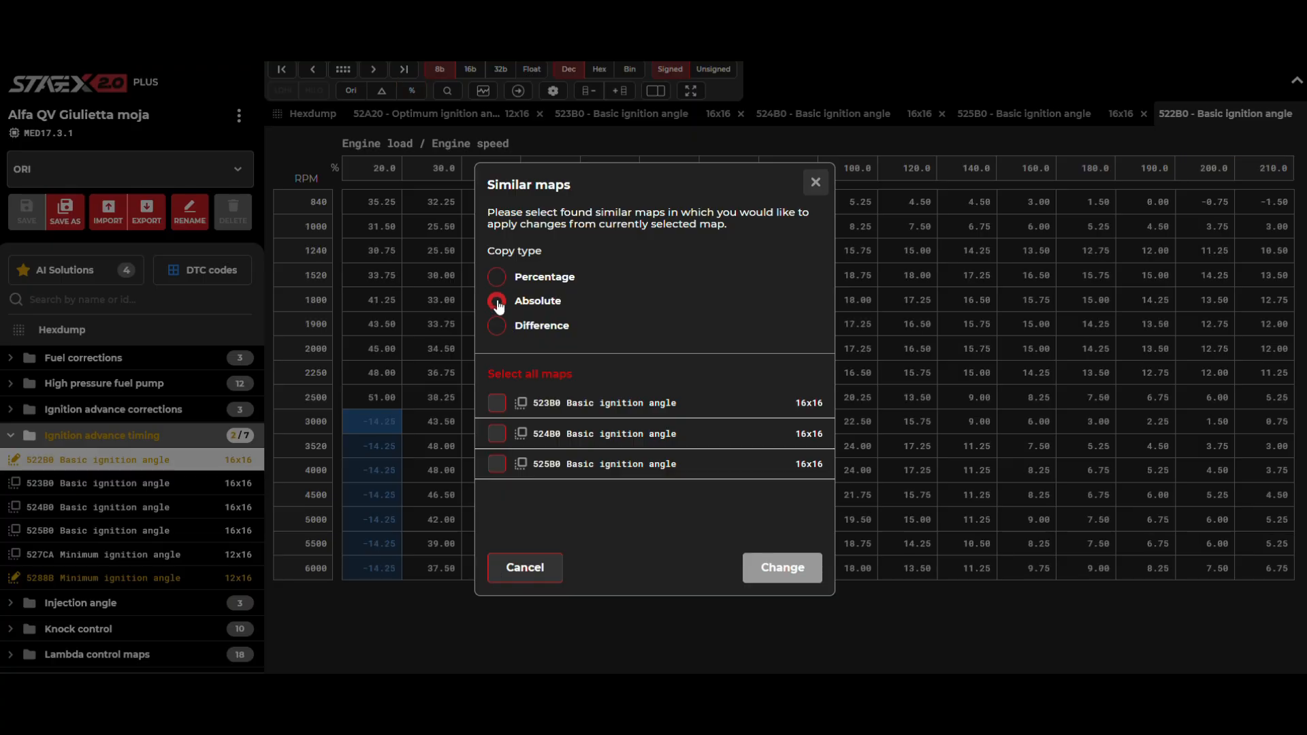
pyautogui.click(544, 376)
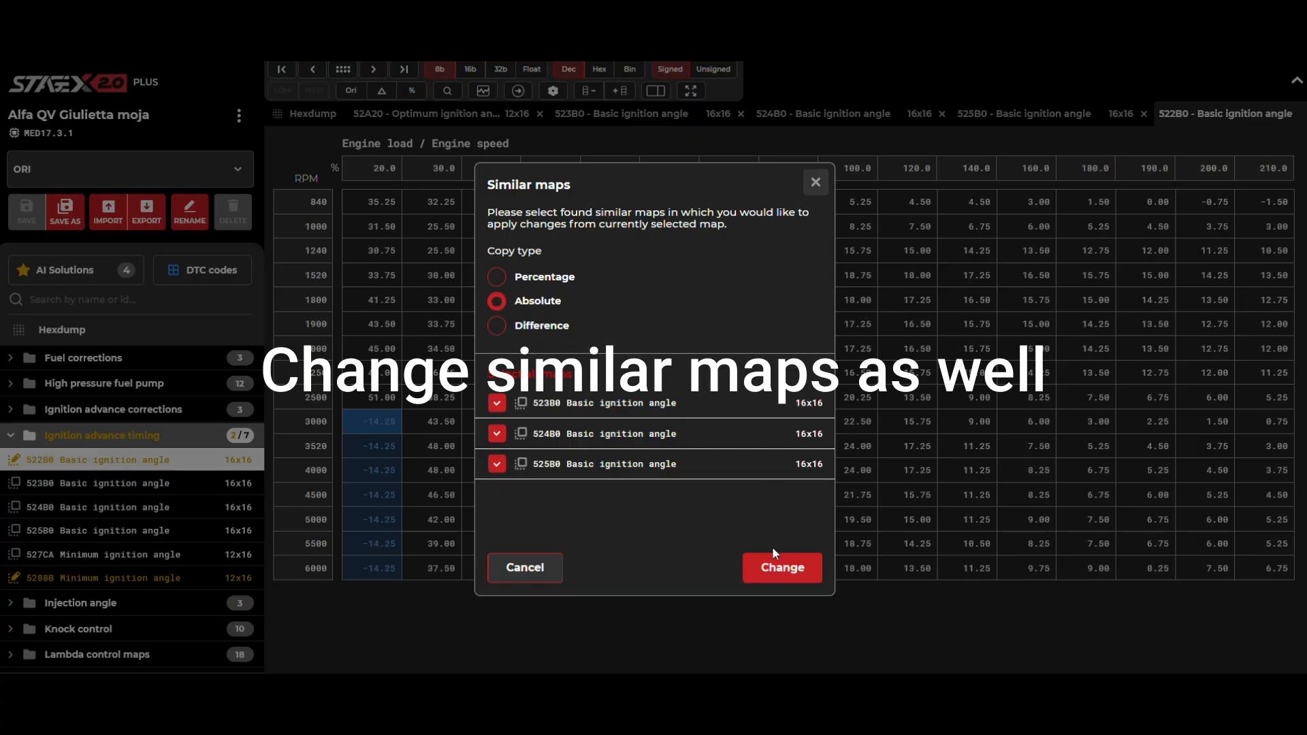
pyautogui.click(775, 577)
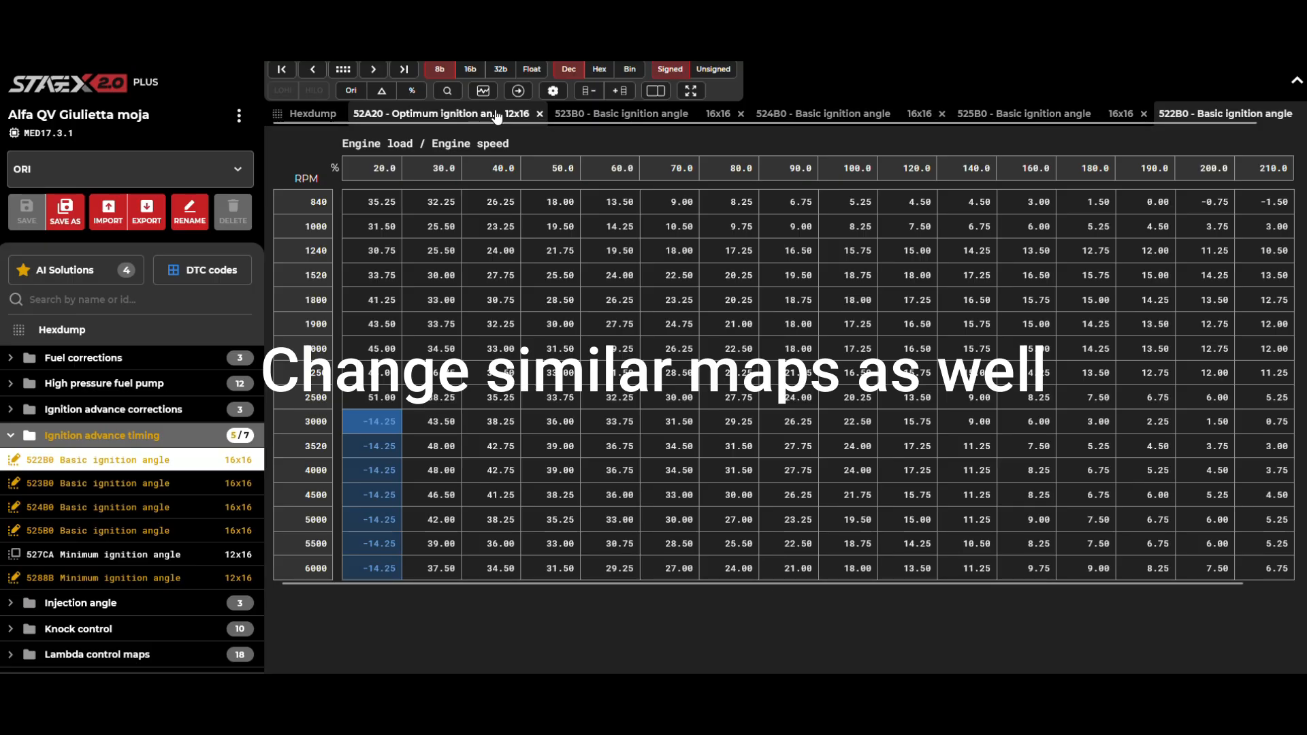
# Check the copied ignition values in the basic ignition angle maps and close all four of those maps
pyautogui.click(599, 114)
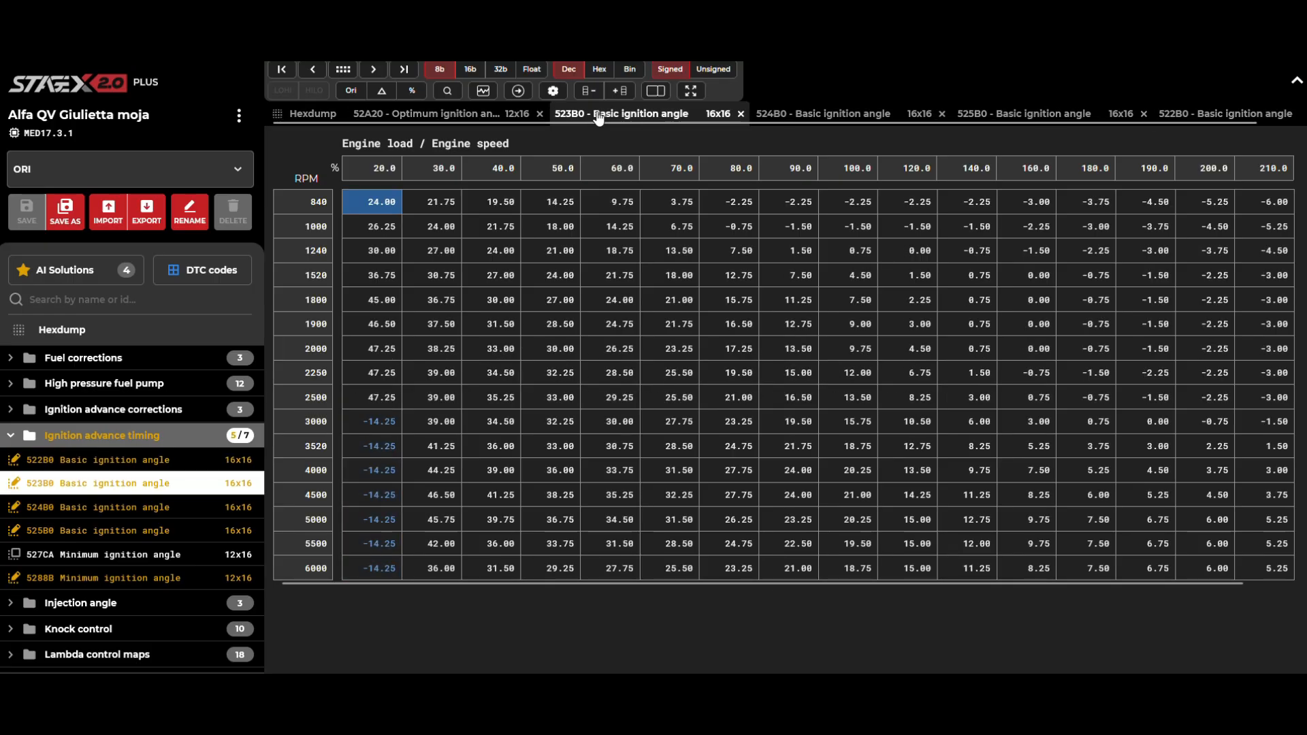
pyautogui.click(740, 114)
pyautogui.click(681, 115)
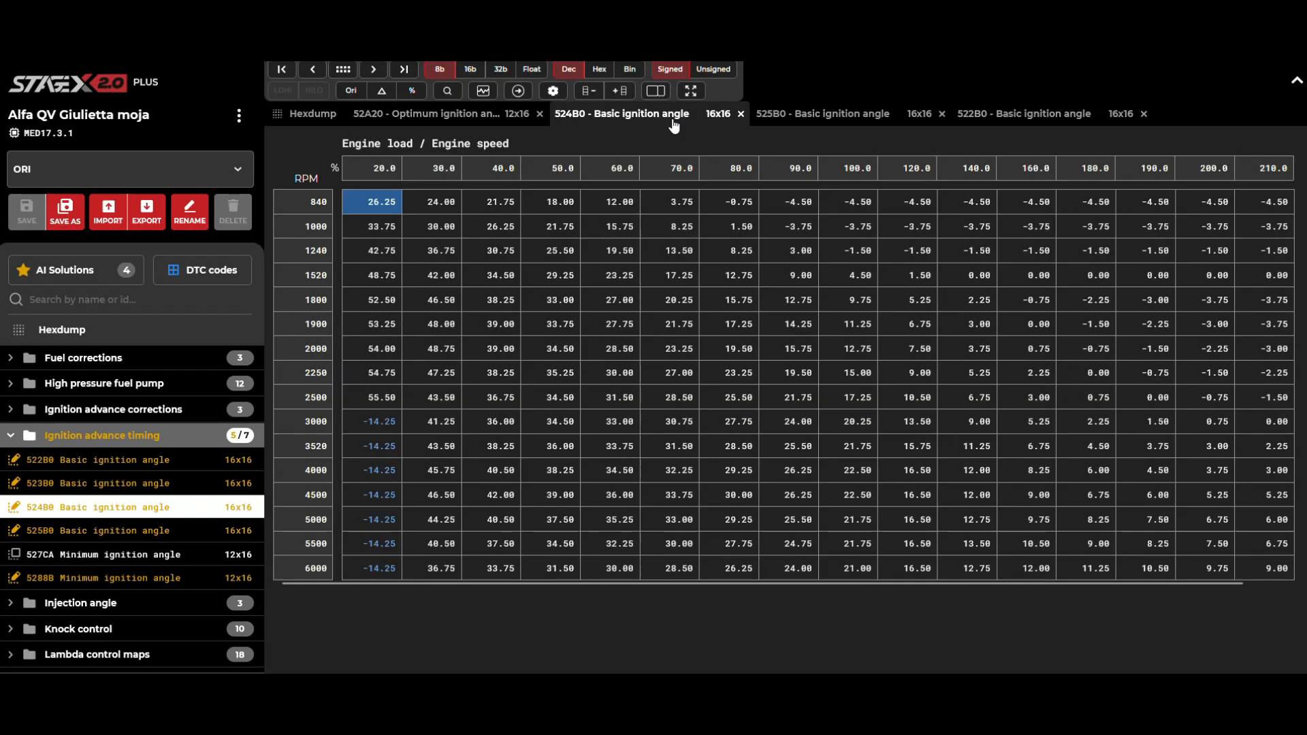
pyautogui.click(741, 113)
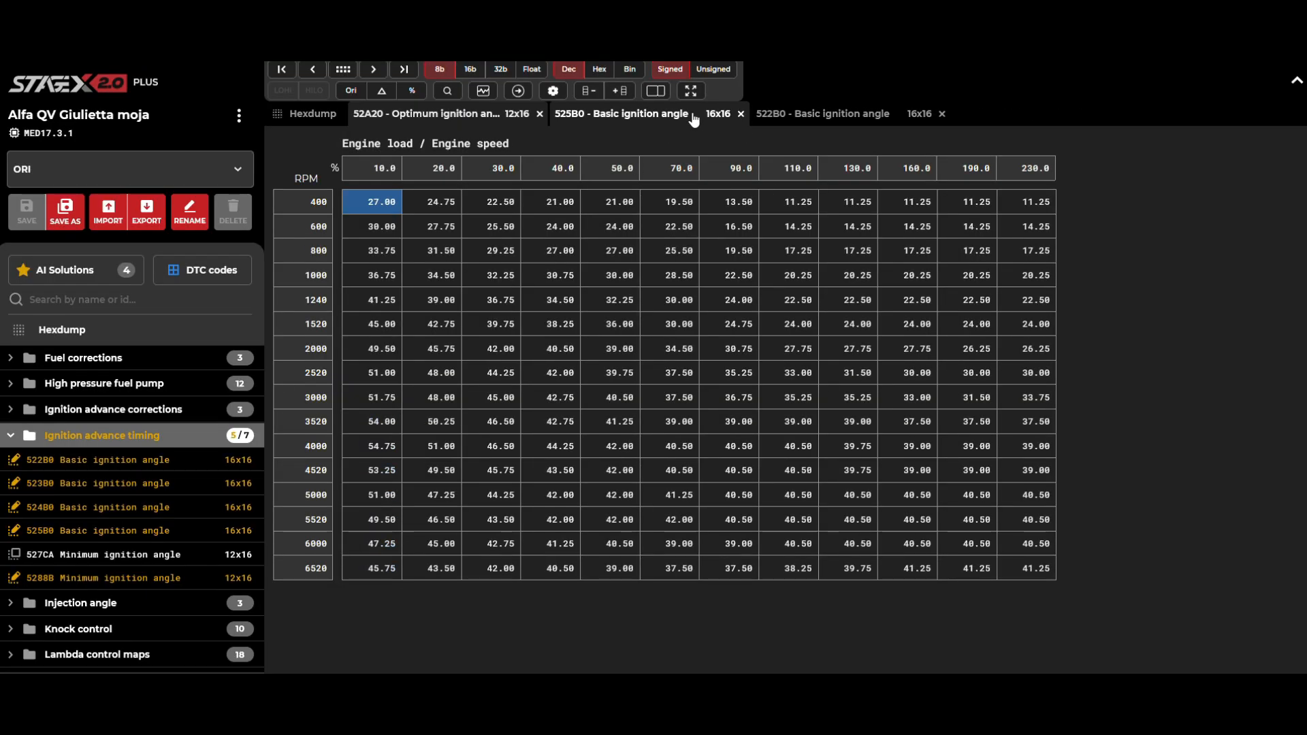
pyautogui.click(741, 116)
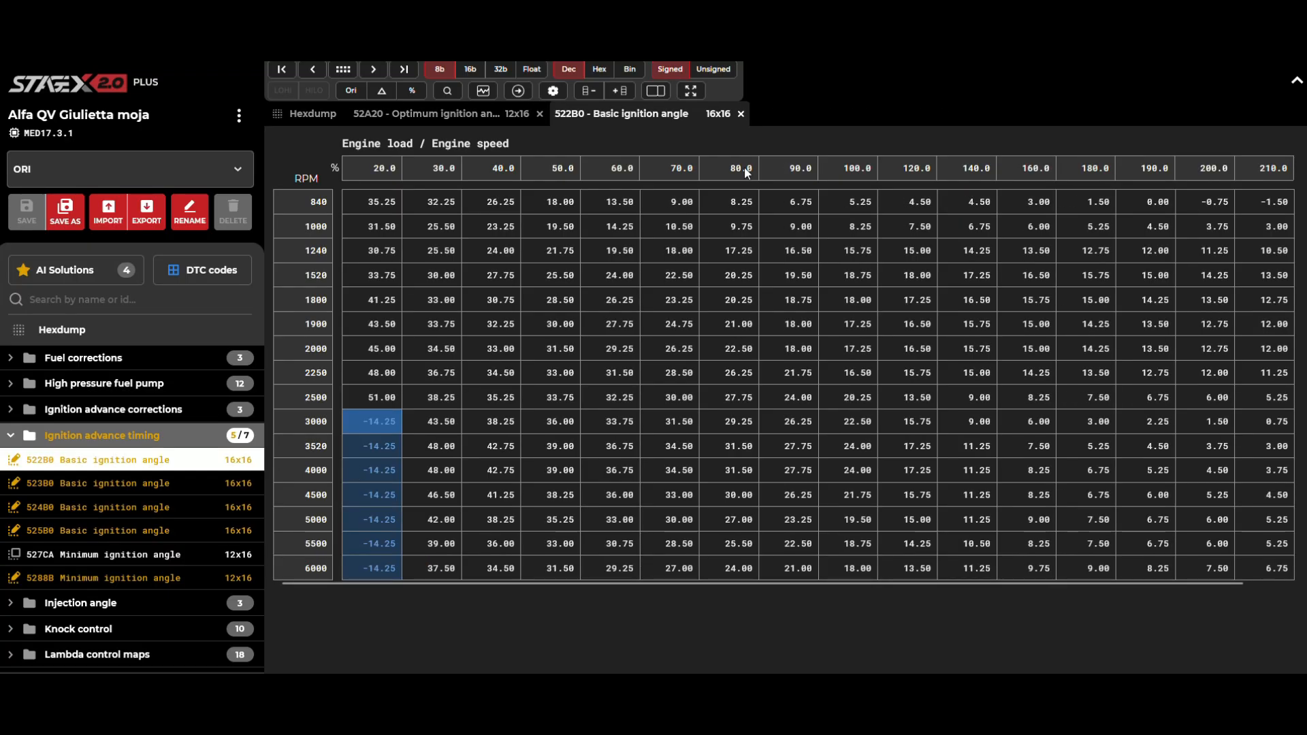
pyautogui.click(741, 114)
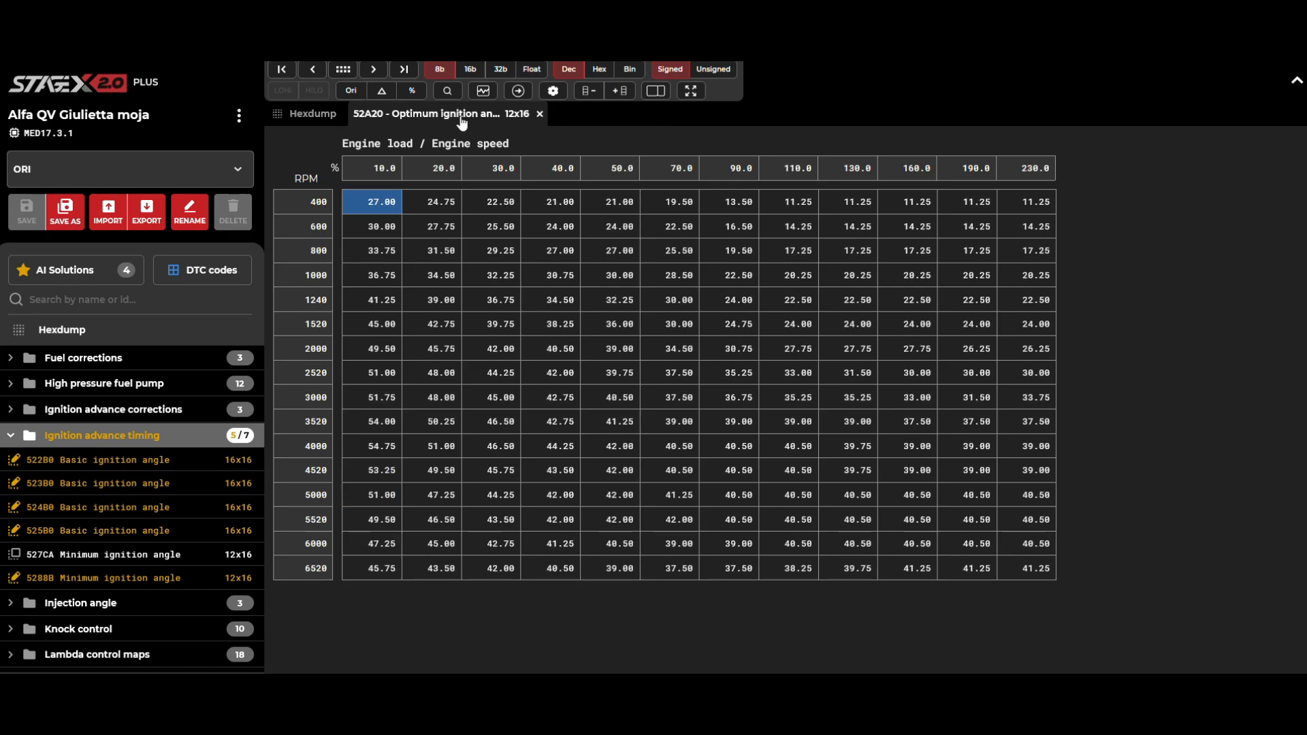
# In the 52A20 optimum ignition angle map, change the 10% and 20% load cells from 3000 to 6520 RPM to absolute value -14
pyautogui.click(371, 402)
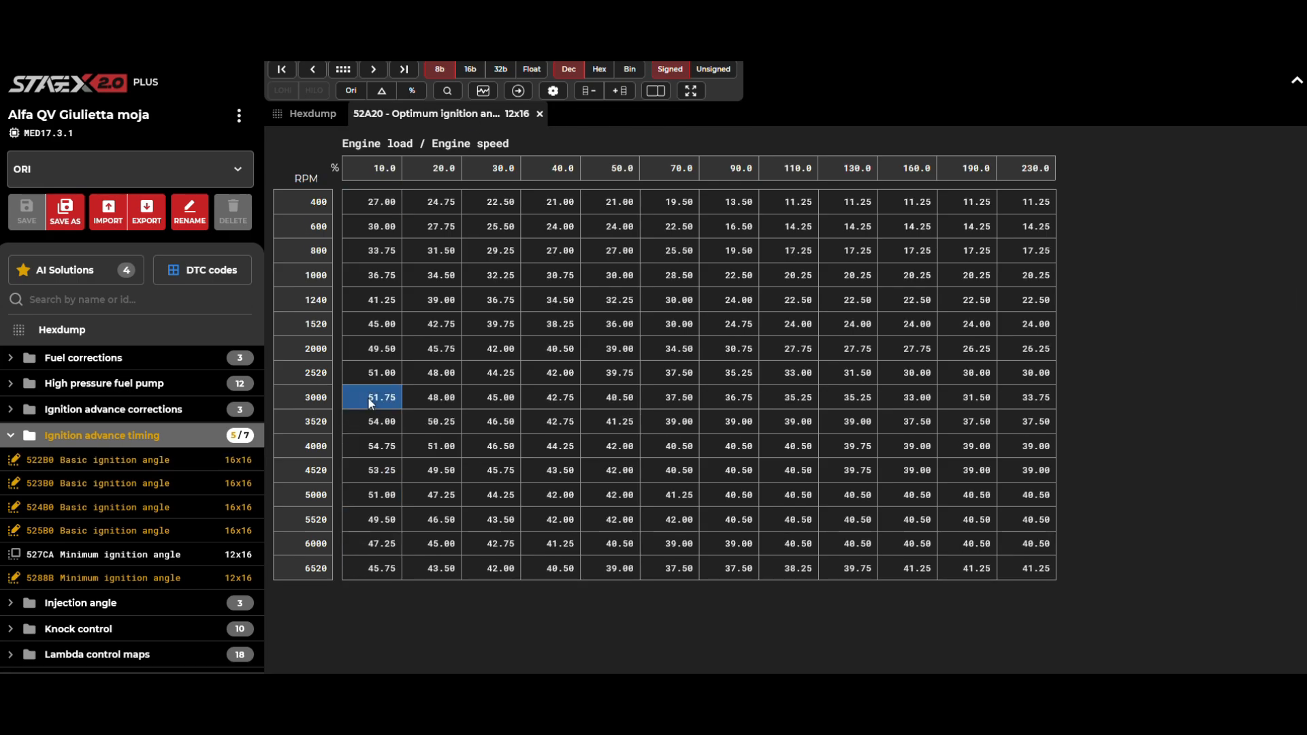
pyautogui.moveTo(369, 405); pyautogui.dragTo(439, 568)
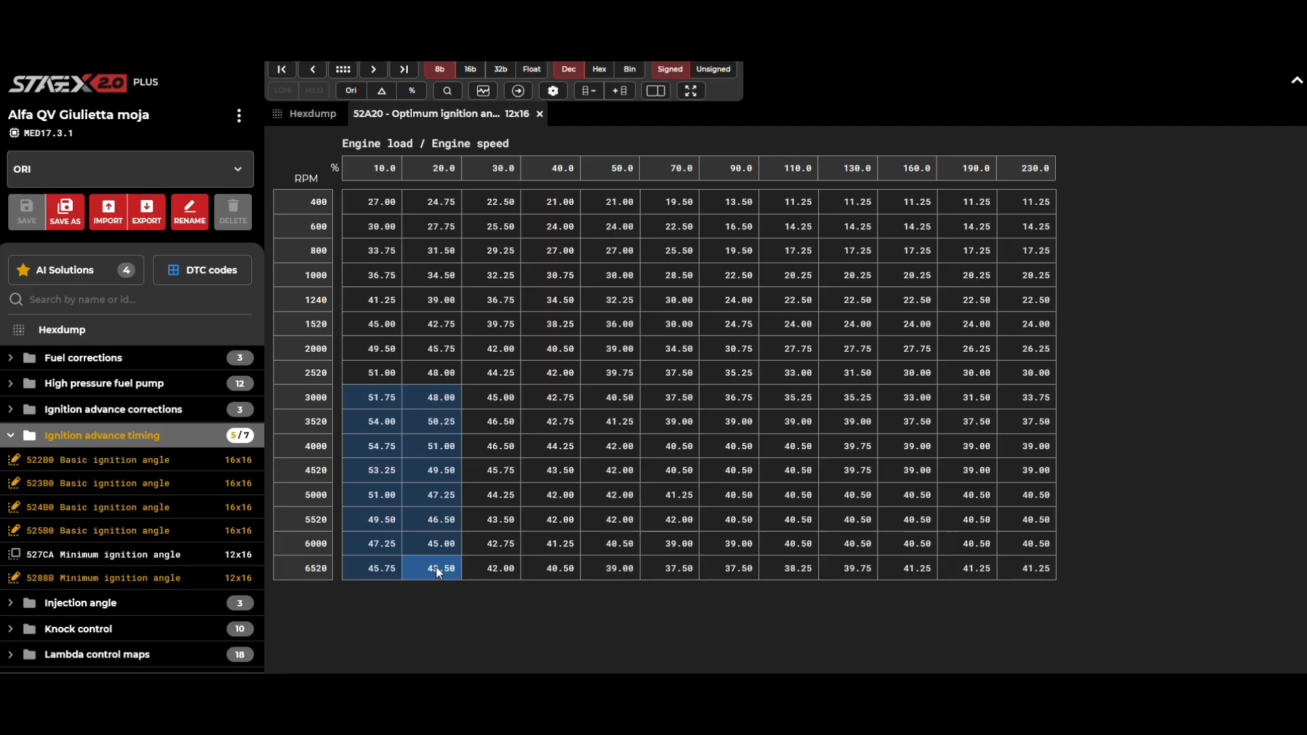
pyautogui.rightClick(439, 567)
pyautogui.click(509, 516)
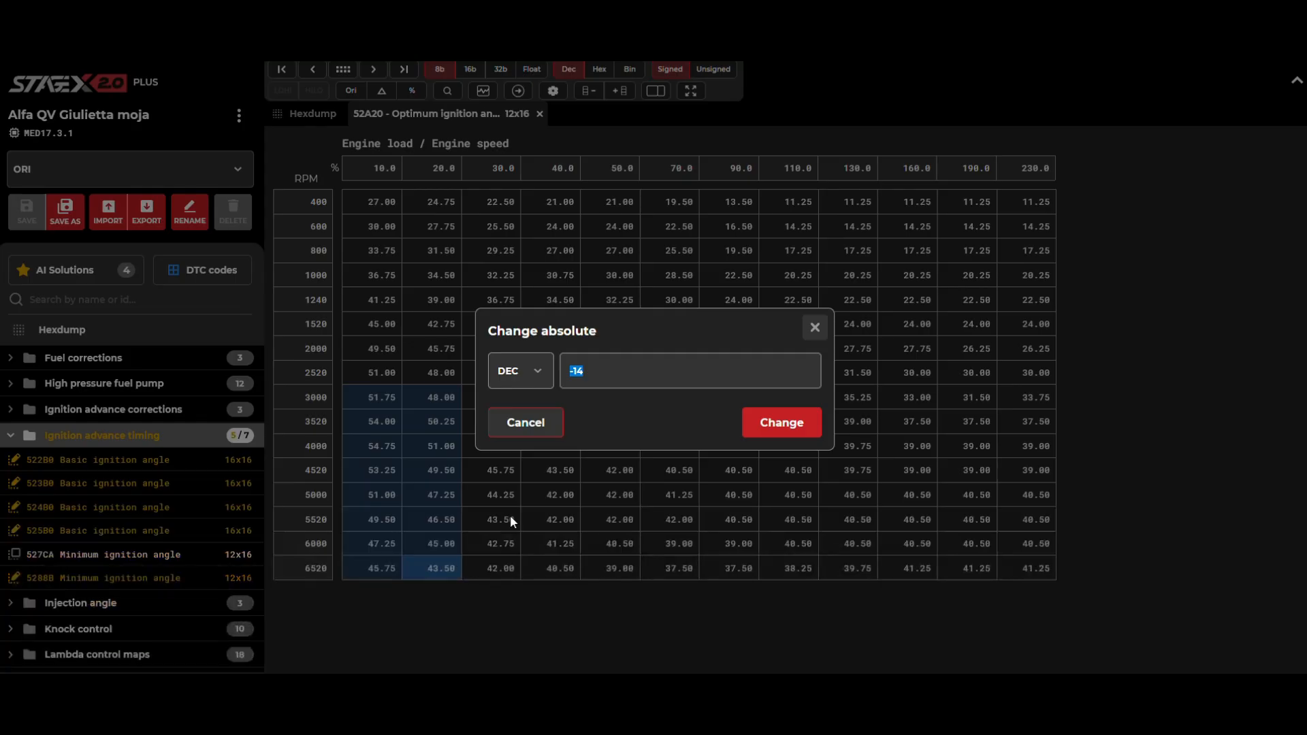
pyautogui.press('Return')
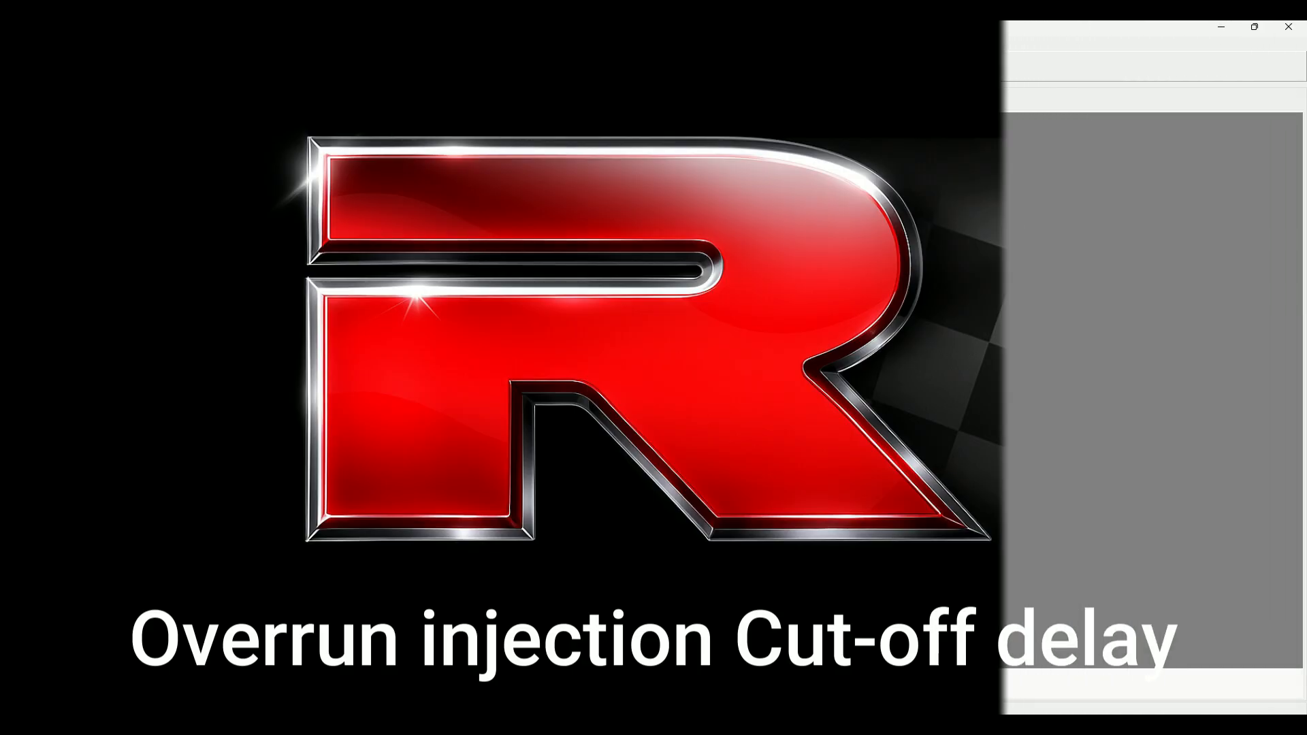
# In ECM Titanium, set Overrun injection cut off Delay Time #1 to 0,5 s at 80,25 °C for 3000 to 6000 RPM and save the map
pyautogui.click(590, 583)
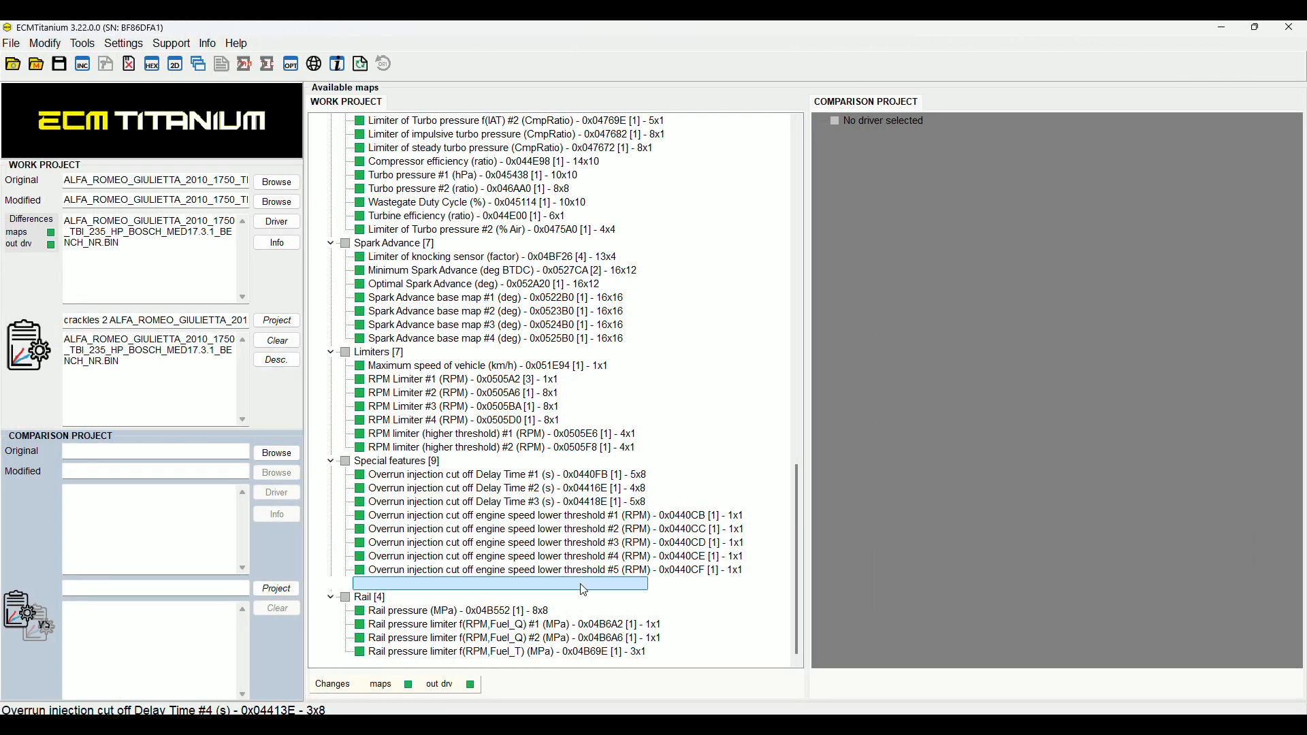
pyautogui.doubleClick(599, 475)
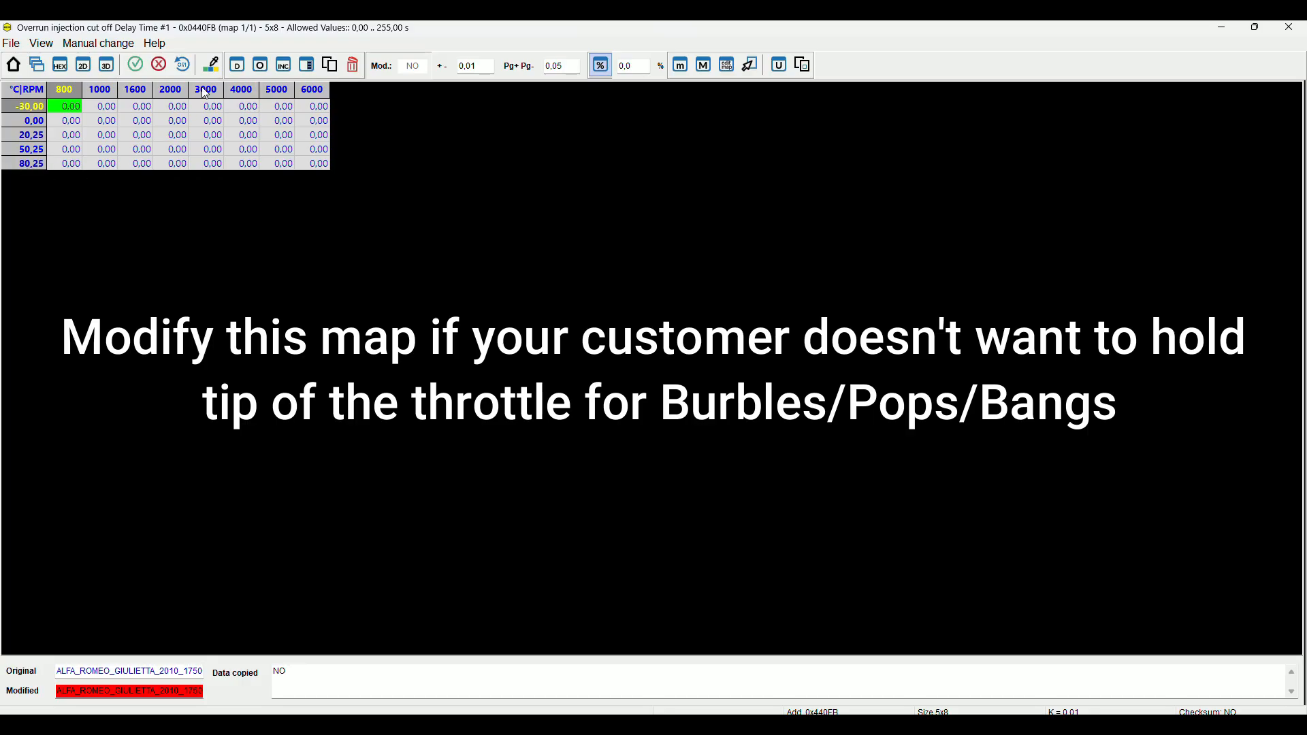
pyautogui.moveTo(213, 164); pyautogui.dragTo(308, 172)
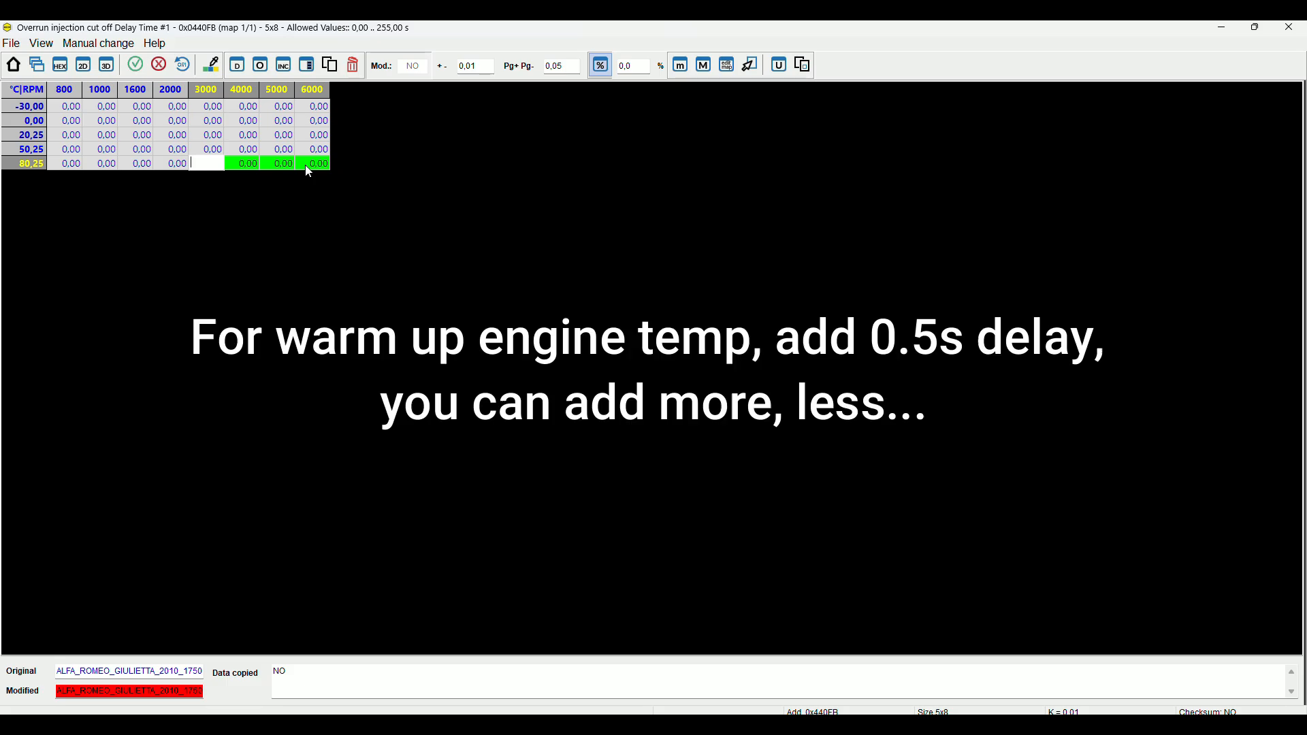
pyautogui.write('0,5')
pyautogui.press('Return')
pyautogui.click(1288, 27)
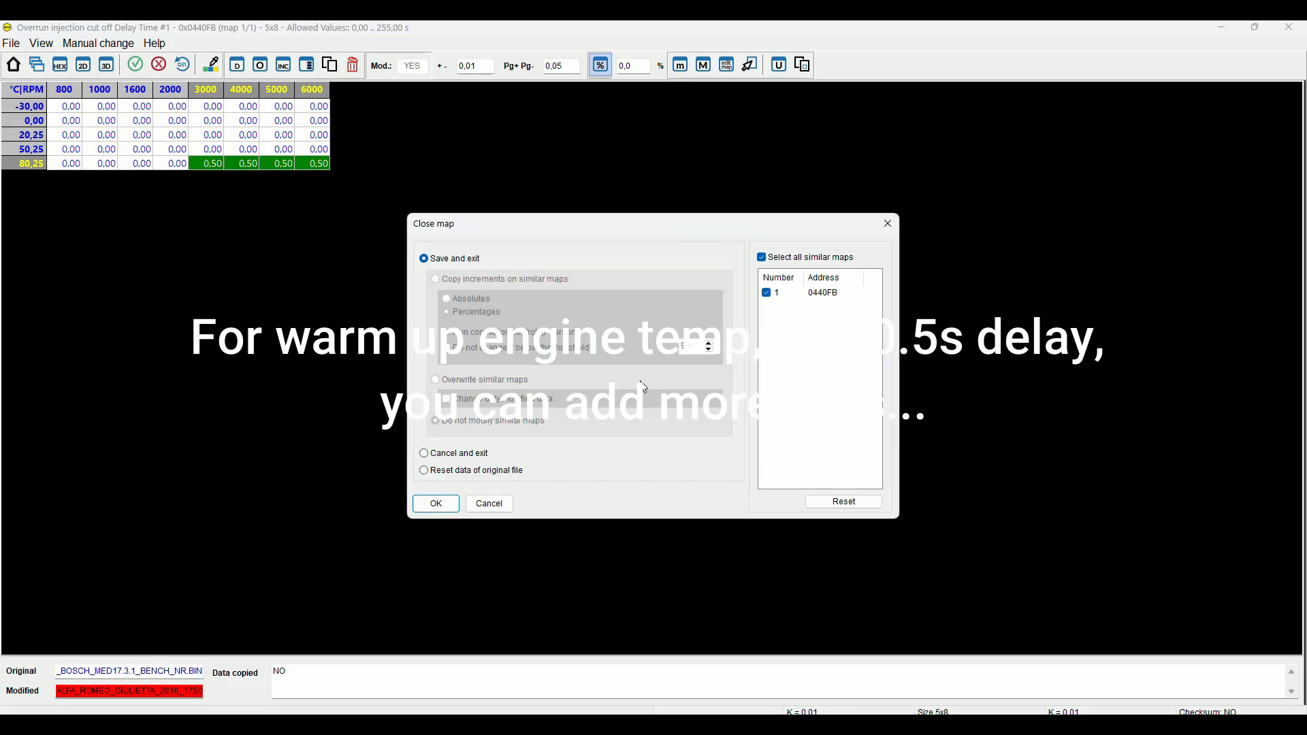
pyautogui.click(436, 503)
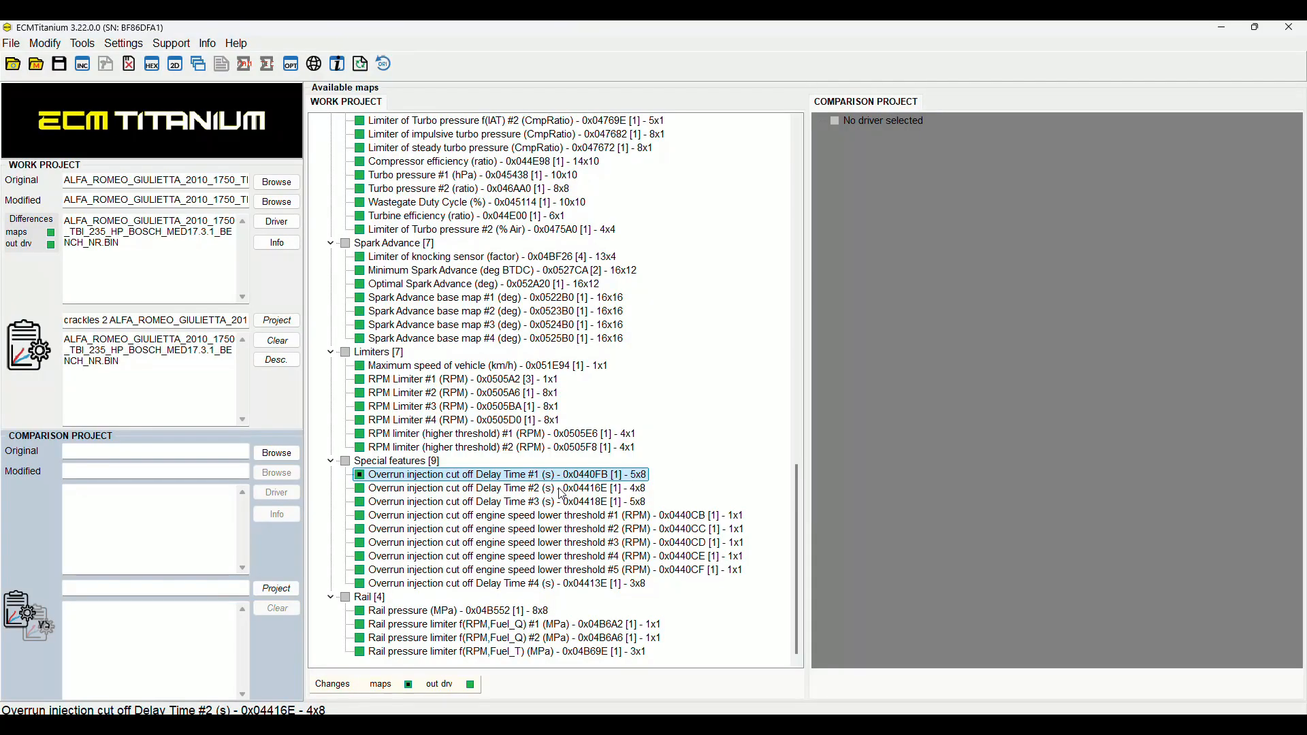
# Set Overrun injection cut off Delay Time #2 to 0,5 s at 50,25 °C for 3000 to 6000 RPM and save the map
pyautogui.doubleClick(562, 489)
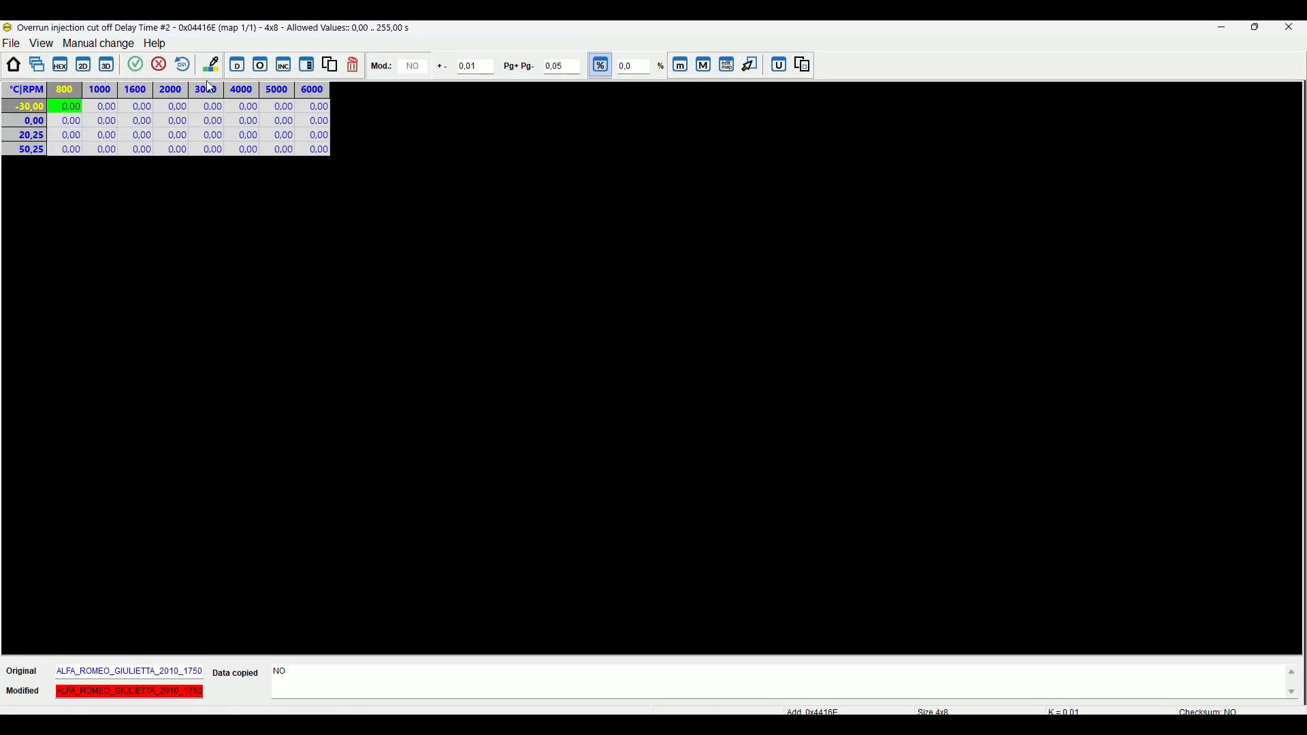
pyautogui.moveTo(208, 153); pyautogui.dragTo(320, 153)
pyautogui.write('0,5')
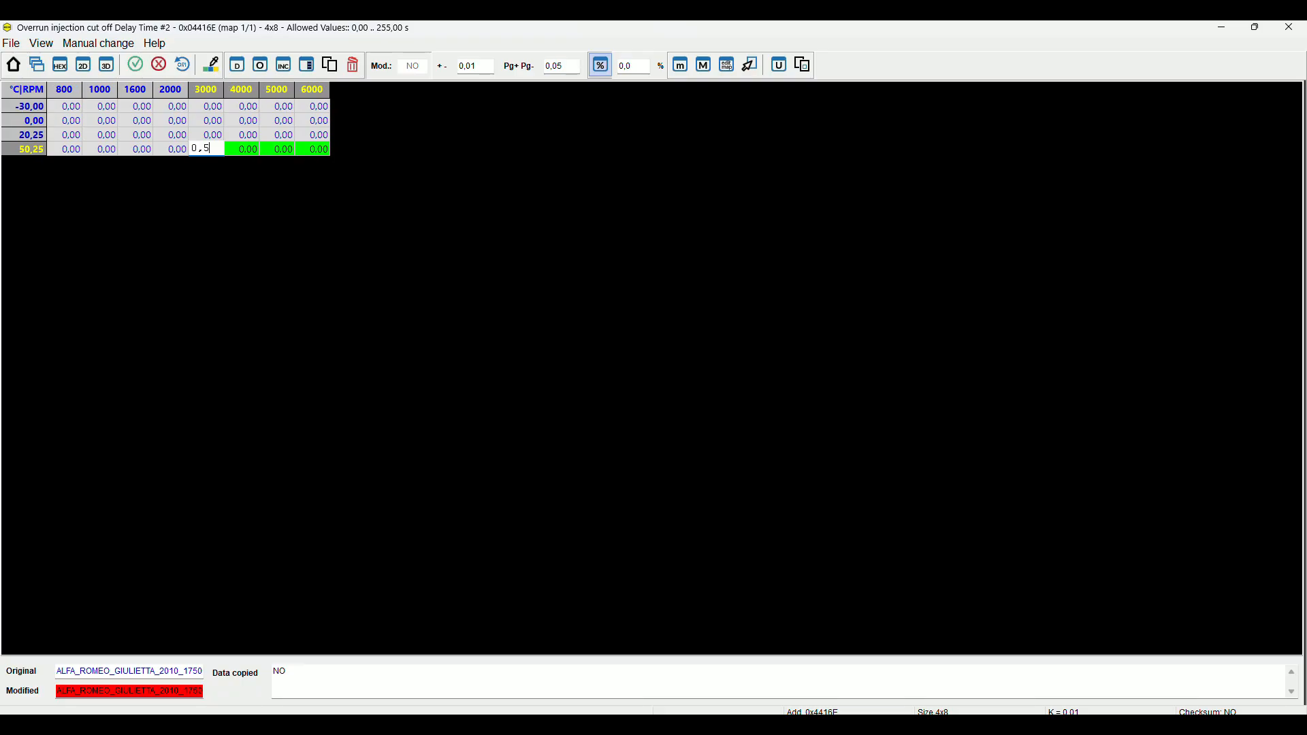
pyautogui.press('Return')
pyautogui.click(1289, 27)
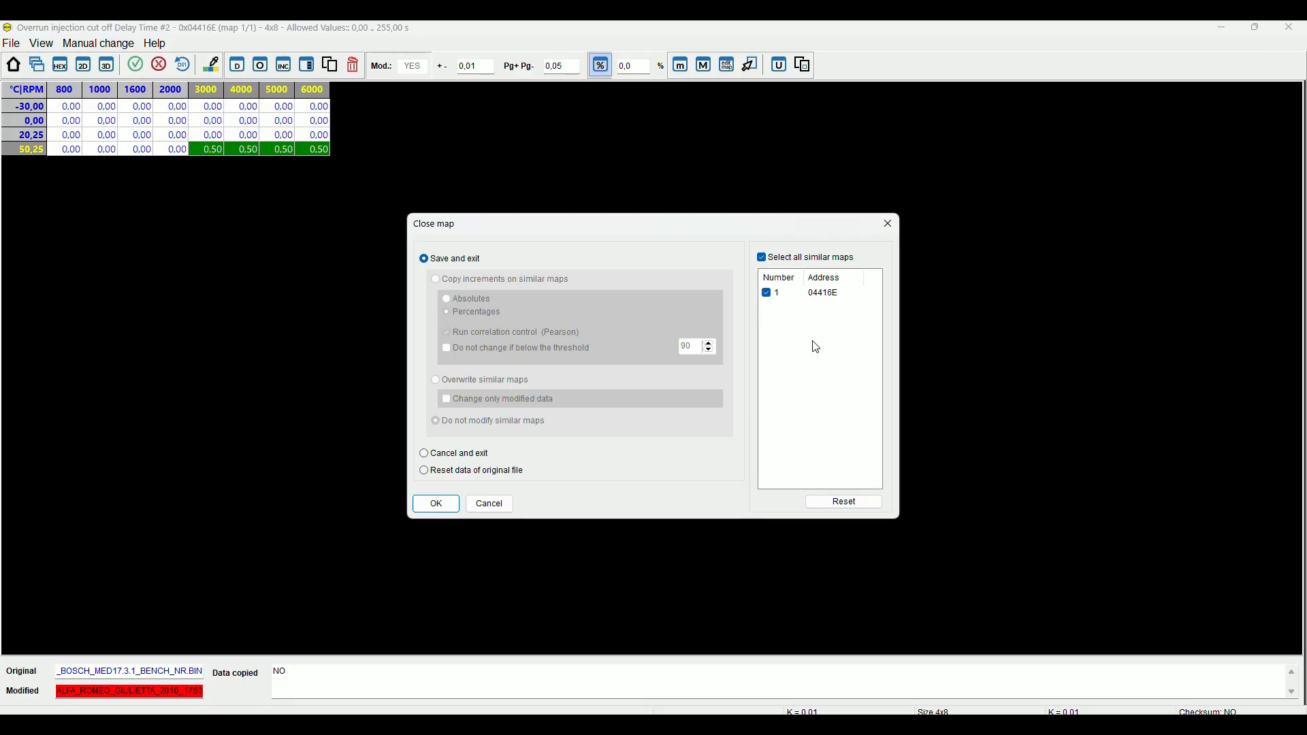
pyautogui.click(436, 504)
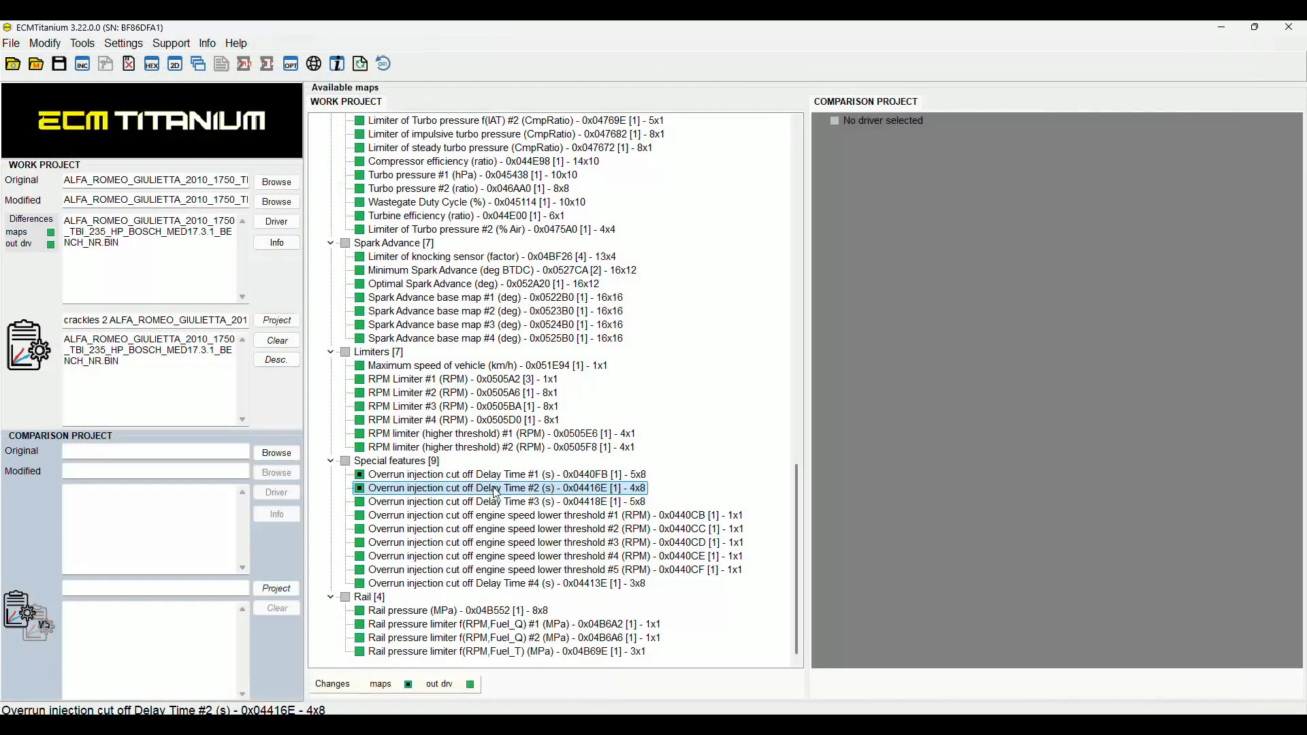
# Set Overrun injection cut off Delay Time #3 to 0,5 s at 80,25 °C for 3000 to 6000 RPM and save the map
pyautogui.doubleClick(468, 502)
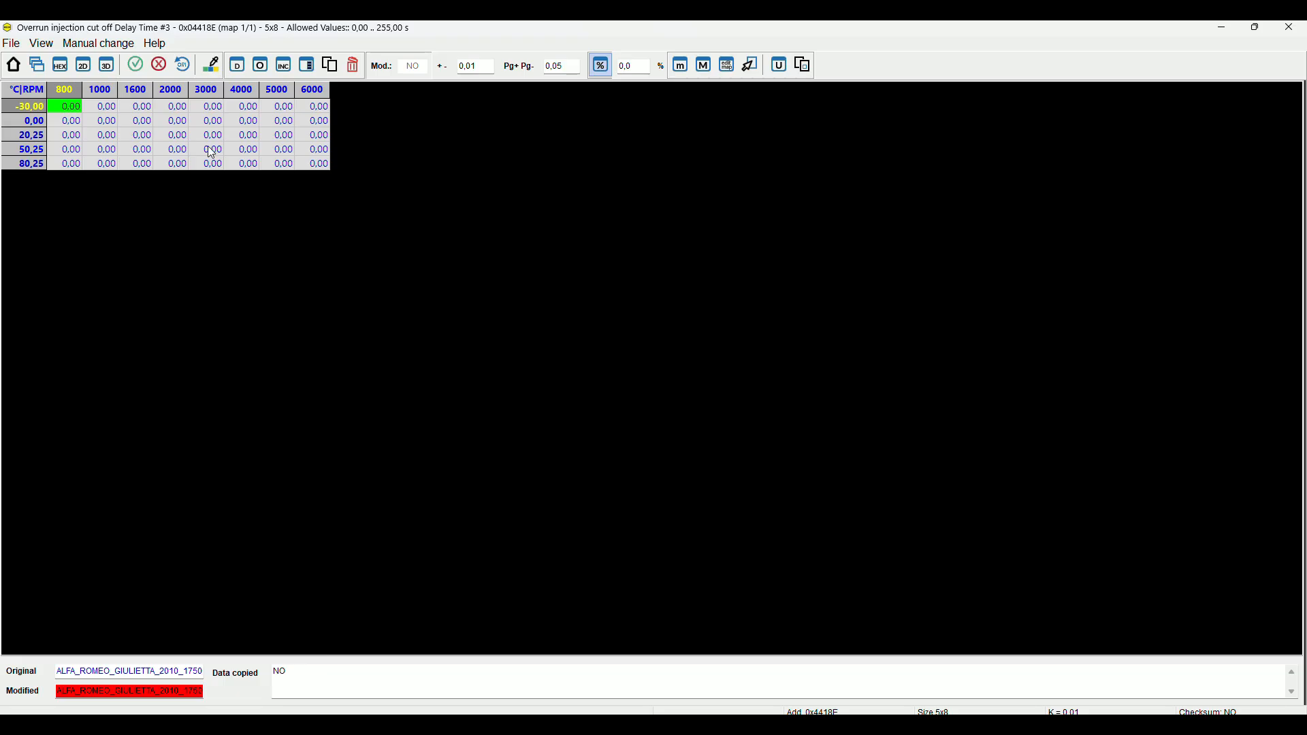
pyautogui.moveTo(211, 164); pyautogui.dragTo(310, 169)
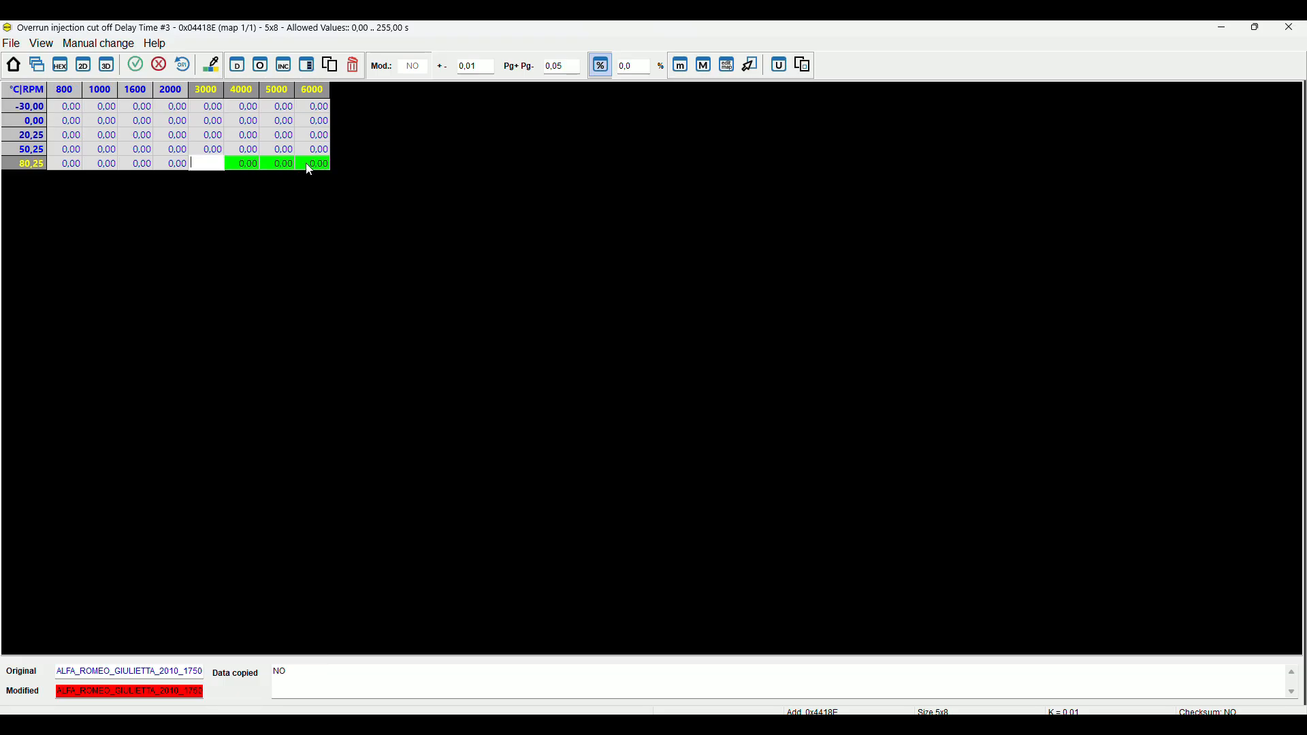
pyautogui.write('0,5')
pyautogui.press('Return')
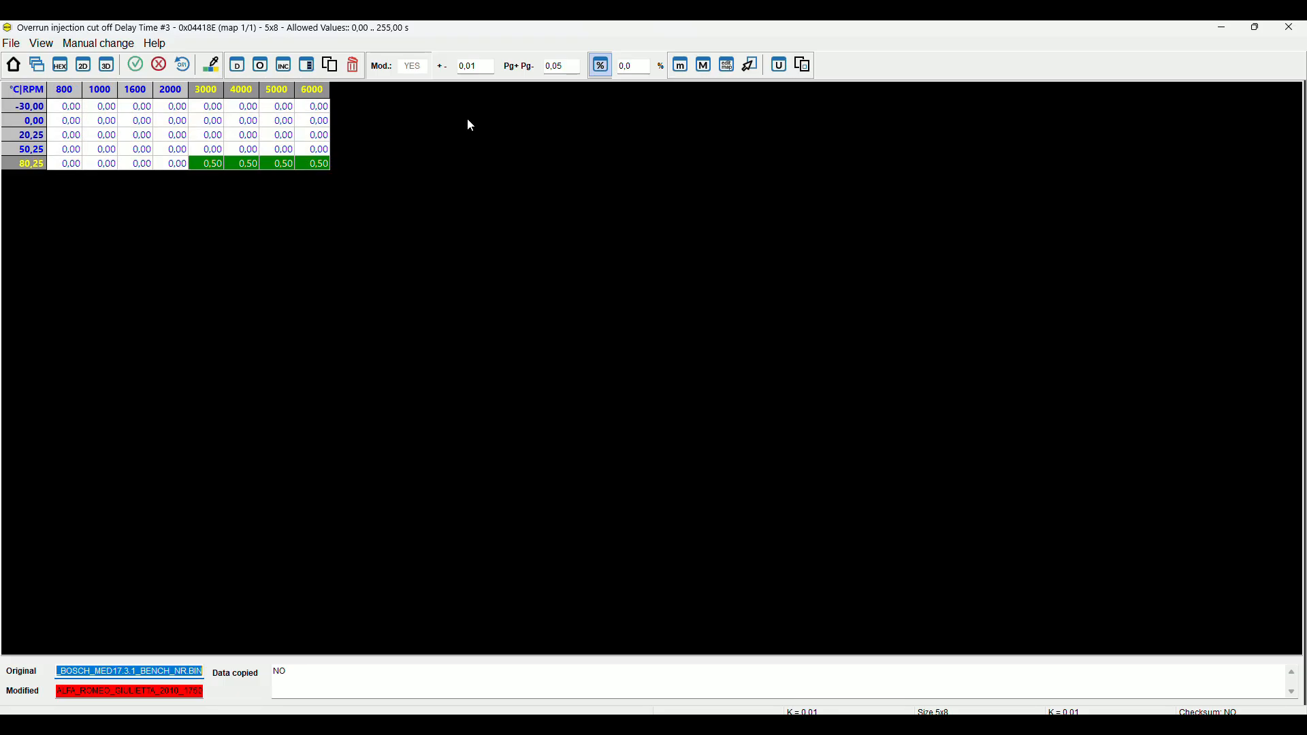
pyautogui.click(1289, 27)
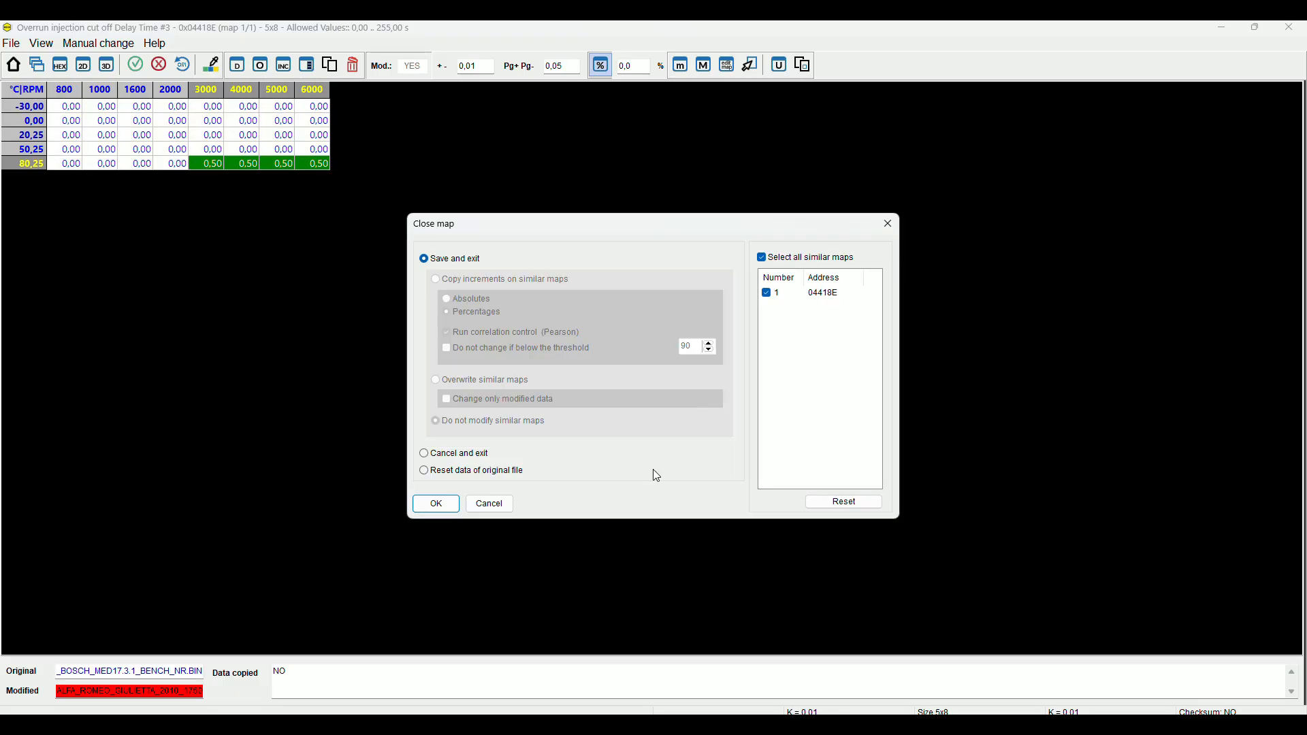
pyautogui.click(436, 504)
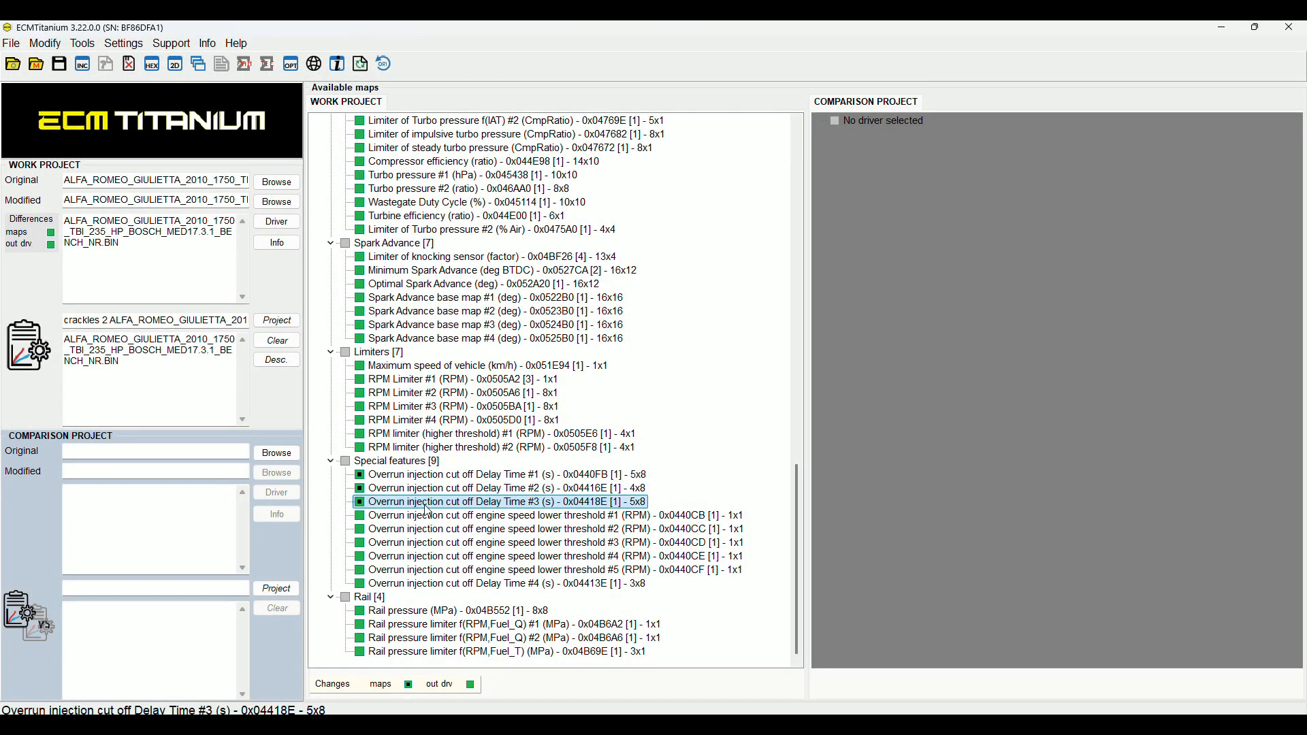
# Set Overrun injection cut off Delay Time #4 to 0,5 s for gears 0 to 7 at 3000 and 4000 RPM and save the map
pyautogui.doubleClick(497, 584)
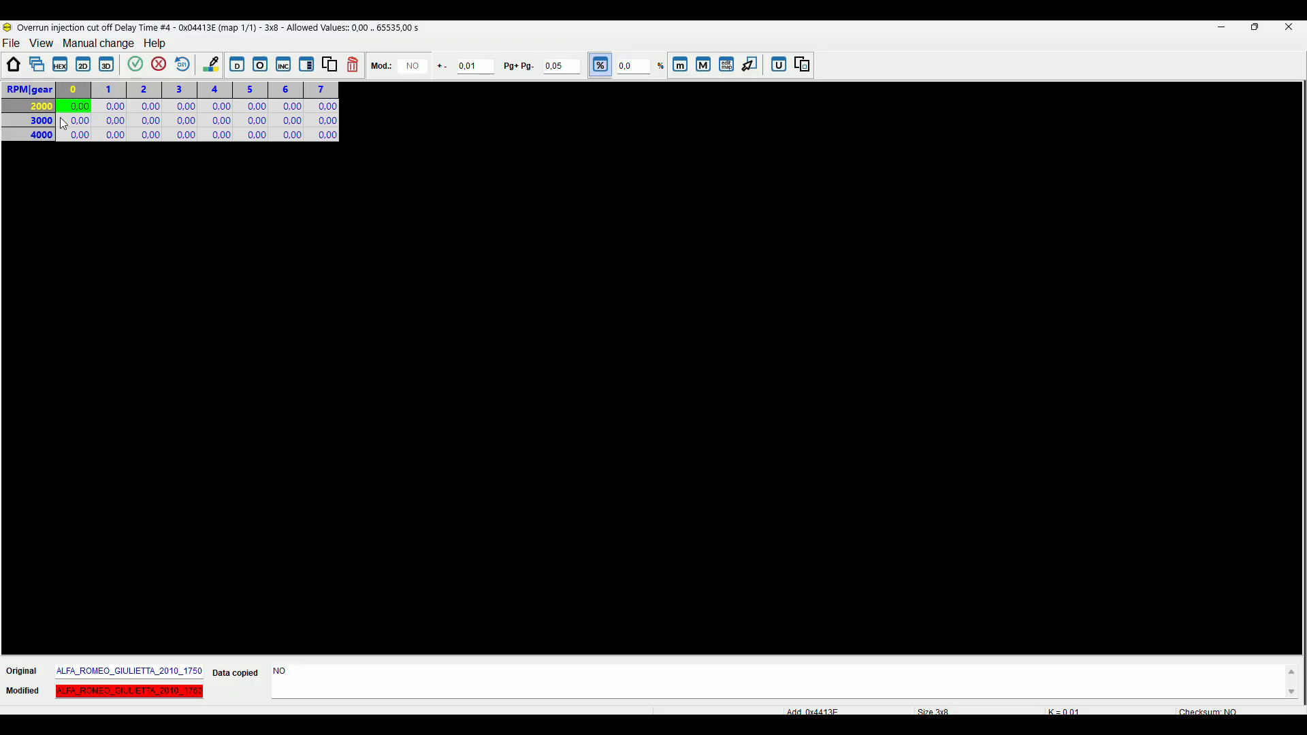
pyautogui.click(82, 125)
pyautogui.moveTo(84, 127); pyautogui.dragTo(325, 139)
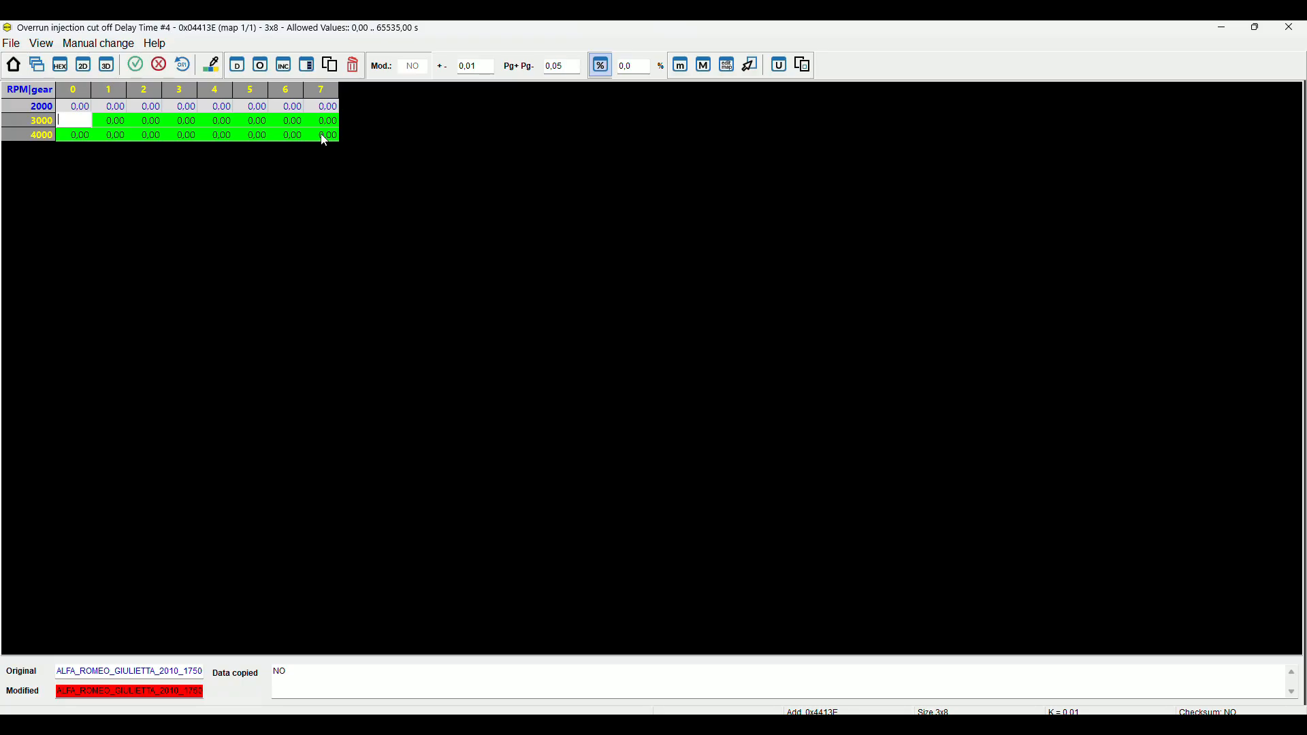
pyautogui.write('0,5')
pyautogui.press('Return')
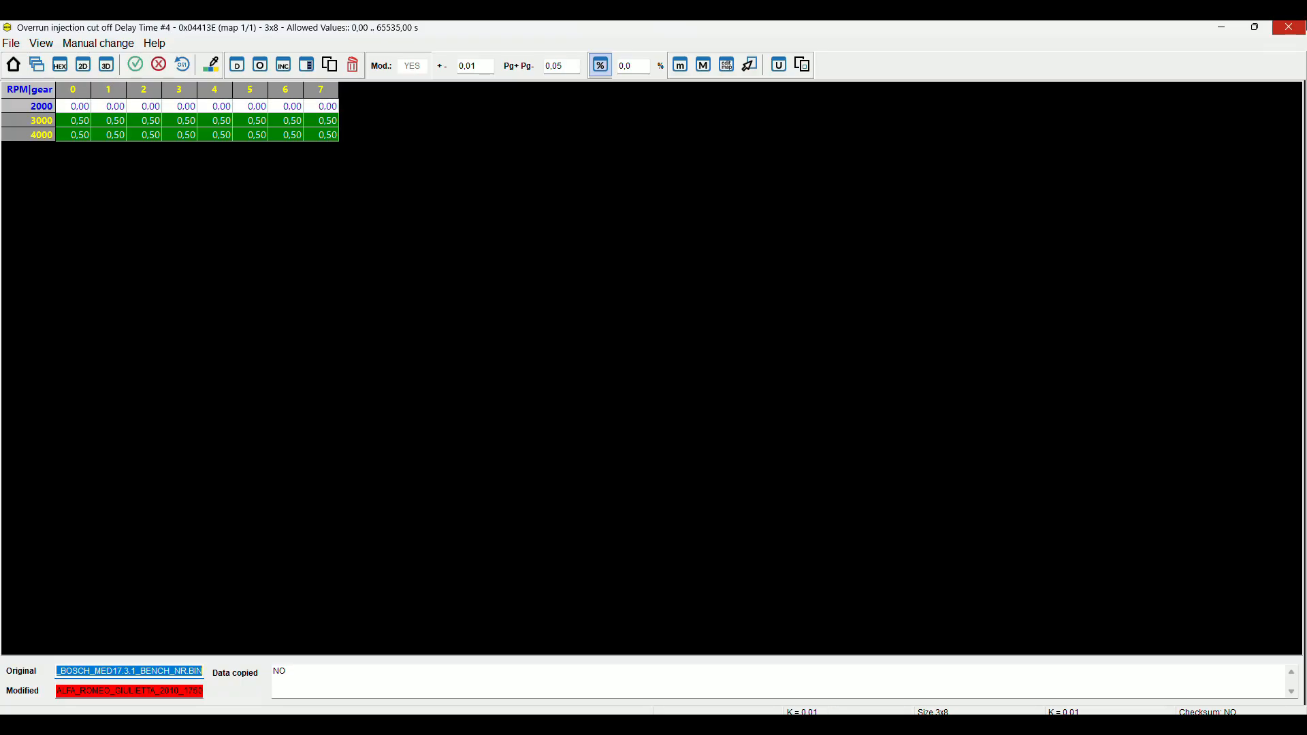
pyautogui.click(1288, 27)
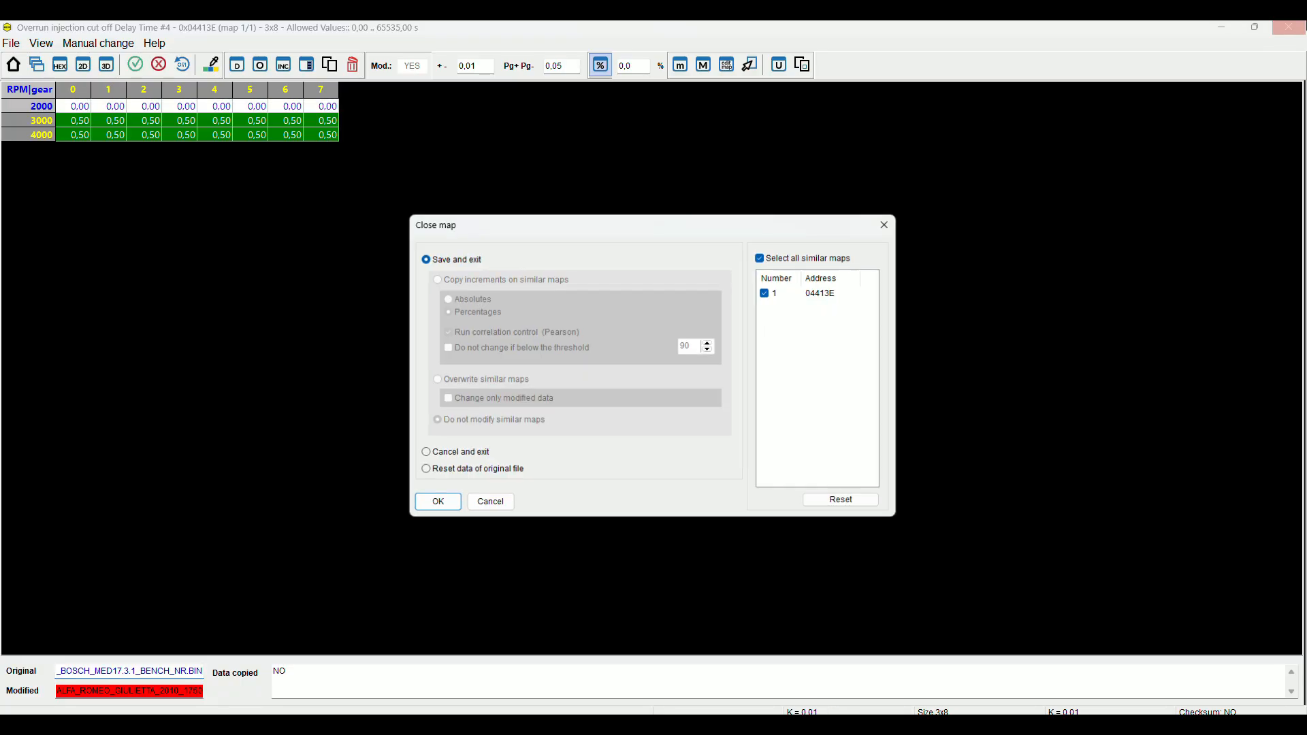
pyautogui.click(436, 507)
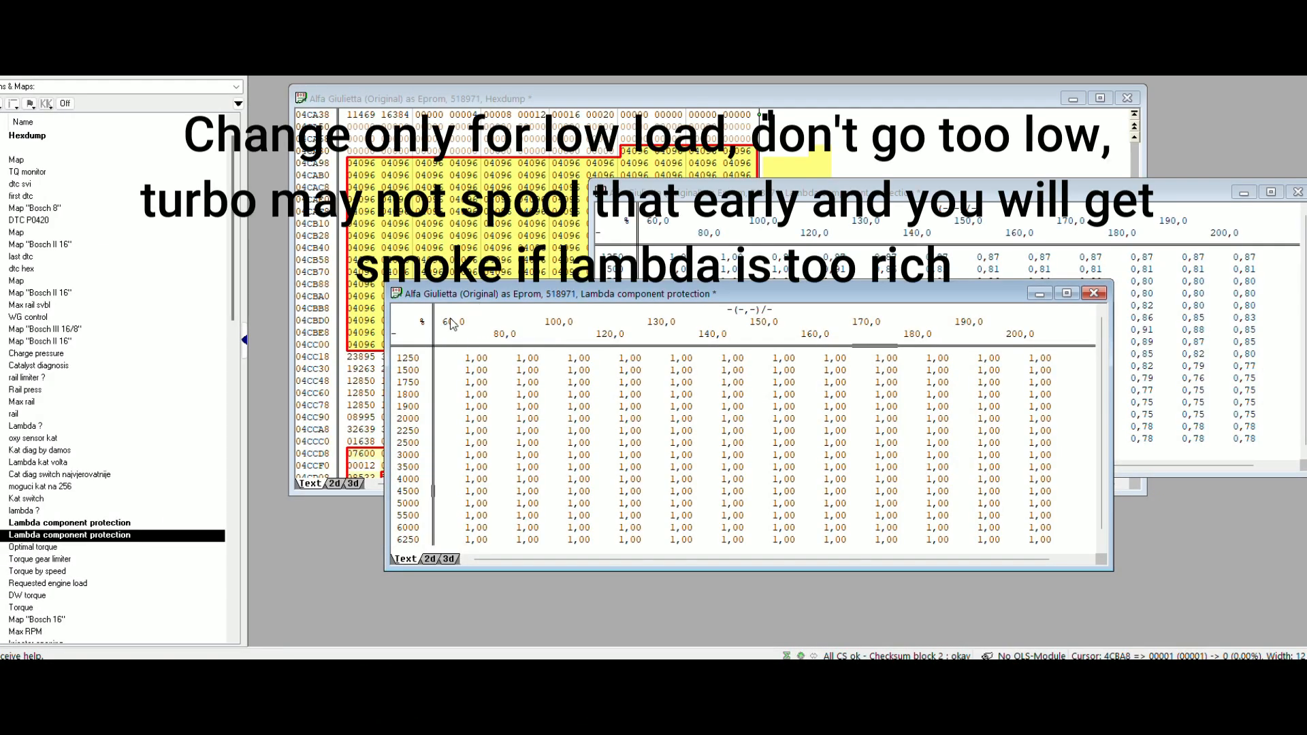
# In WinOLS, change the first two load axis points of the uniform 1,00 Lambda component protection map to 20 and 50 %
pyautogui.click(453, 323)
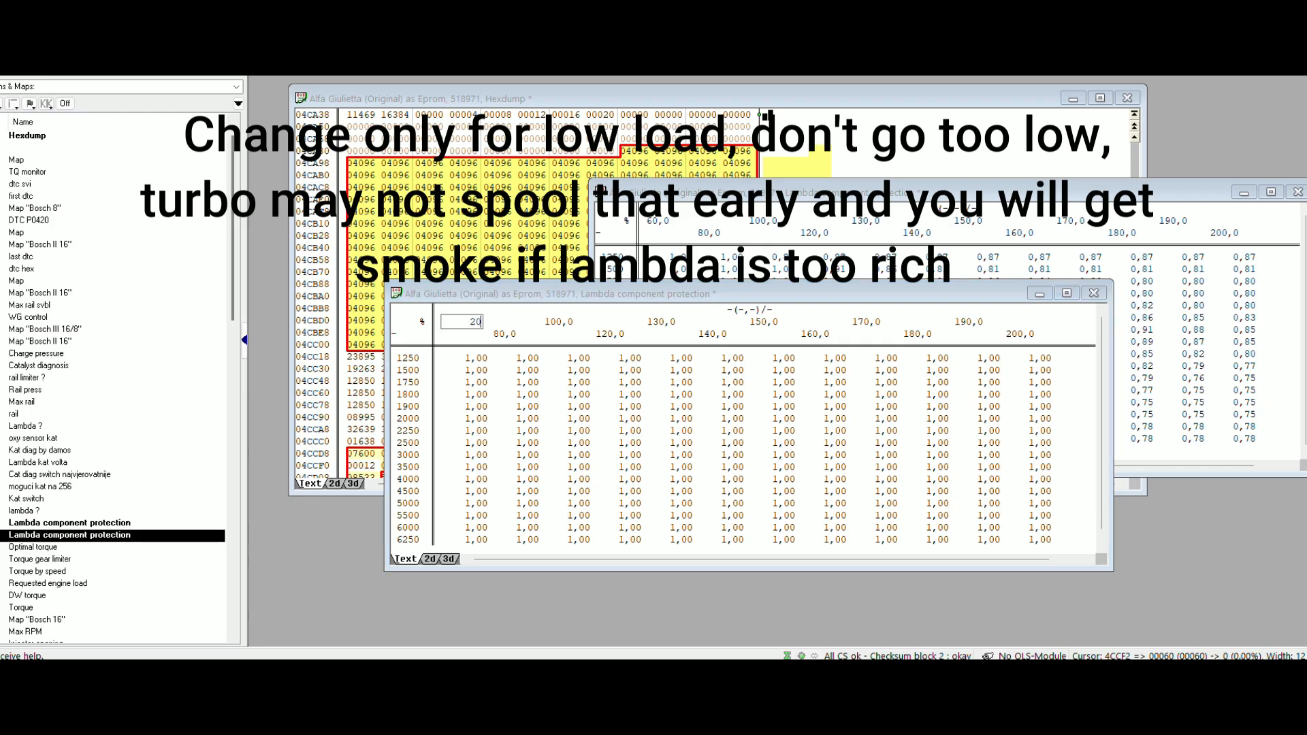
pyautogui.write('20')
pyautogui.press('Return')
pyautogui.click(505, 333)
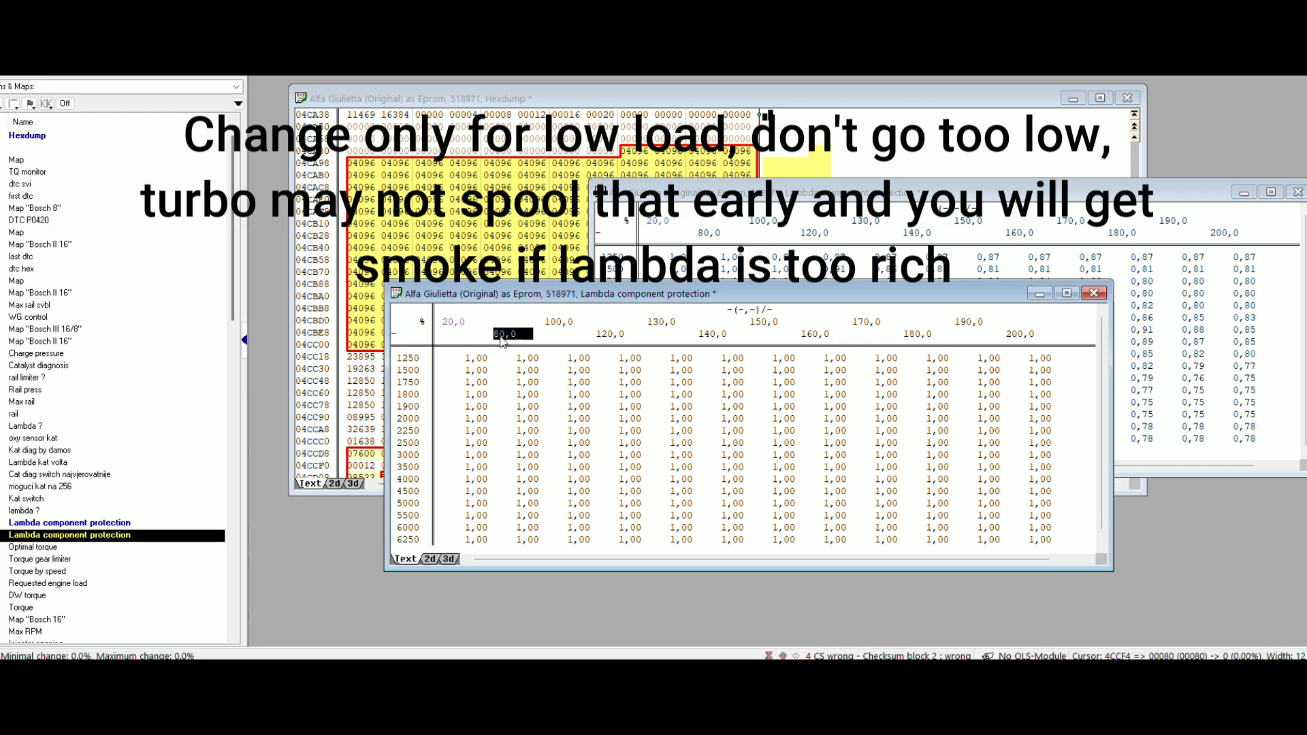
pyautogui.write('50')
pyautogui.press('Return')
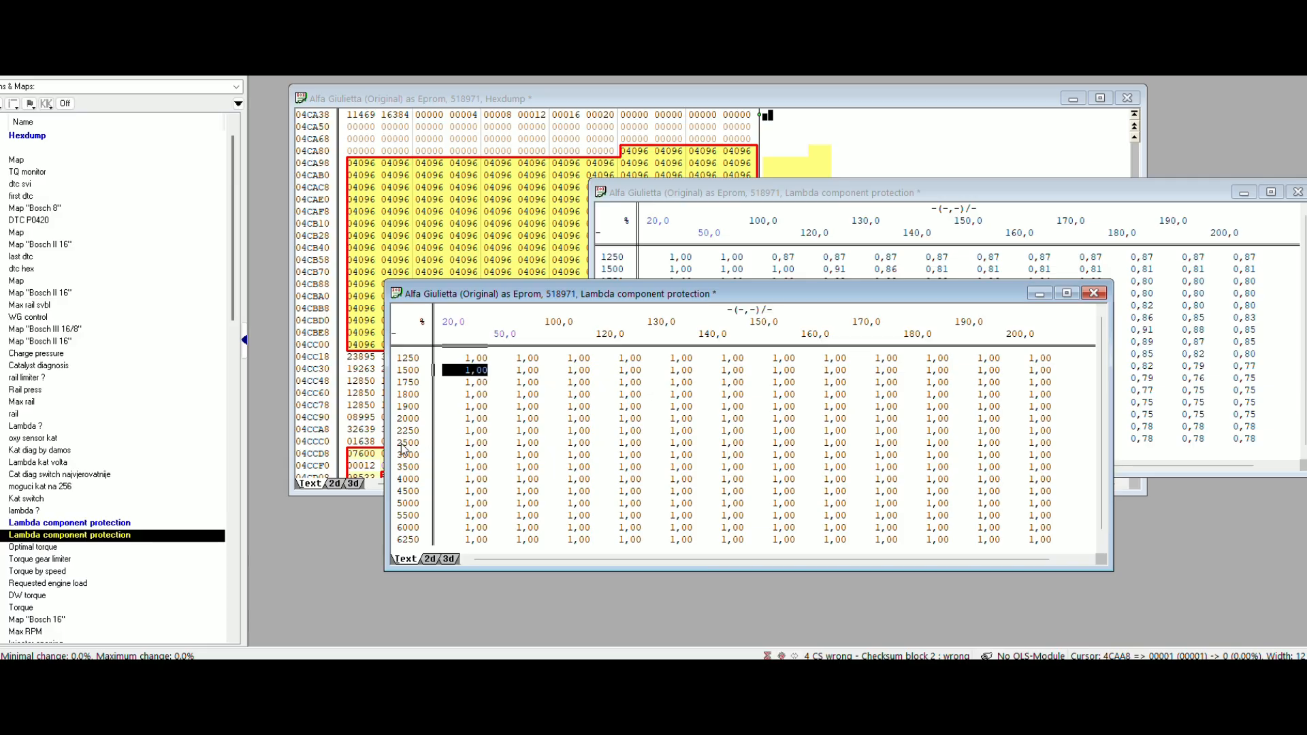
# Using rectangle selection mode, set the 20 % load cells from 3000 to 6250 RPM to 0,96 in this lambda map
pyautogui.moveTo(485, 461); pyautogui.dragTo(474, 521)
pyautogui.click(475, 454)
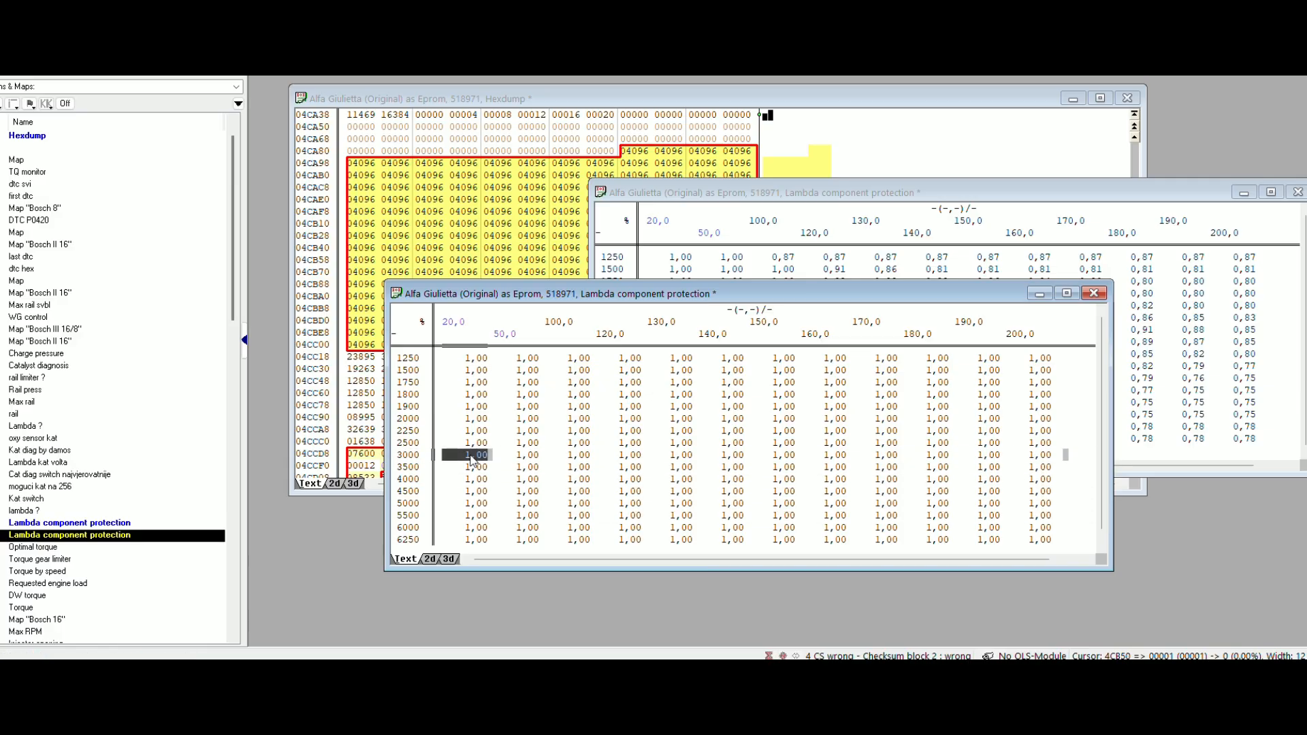
pyautogui.rightClick(475, 454)
pyautogui.moveTo(625, 352)
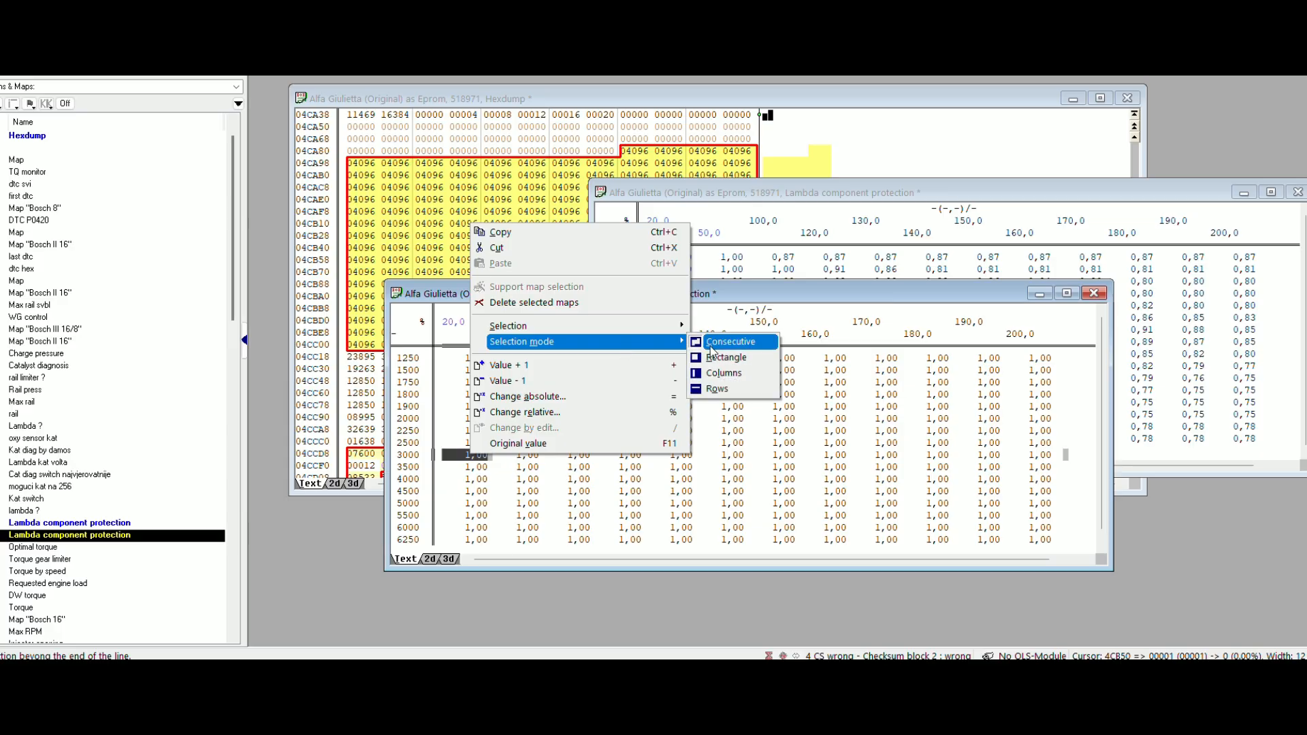
pyautogui.click(725, 355)
pyautogui.moveTo(477, 457); pyautogui.dragTo(476, 539)
pyautogui.write('0,96')
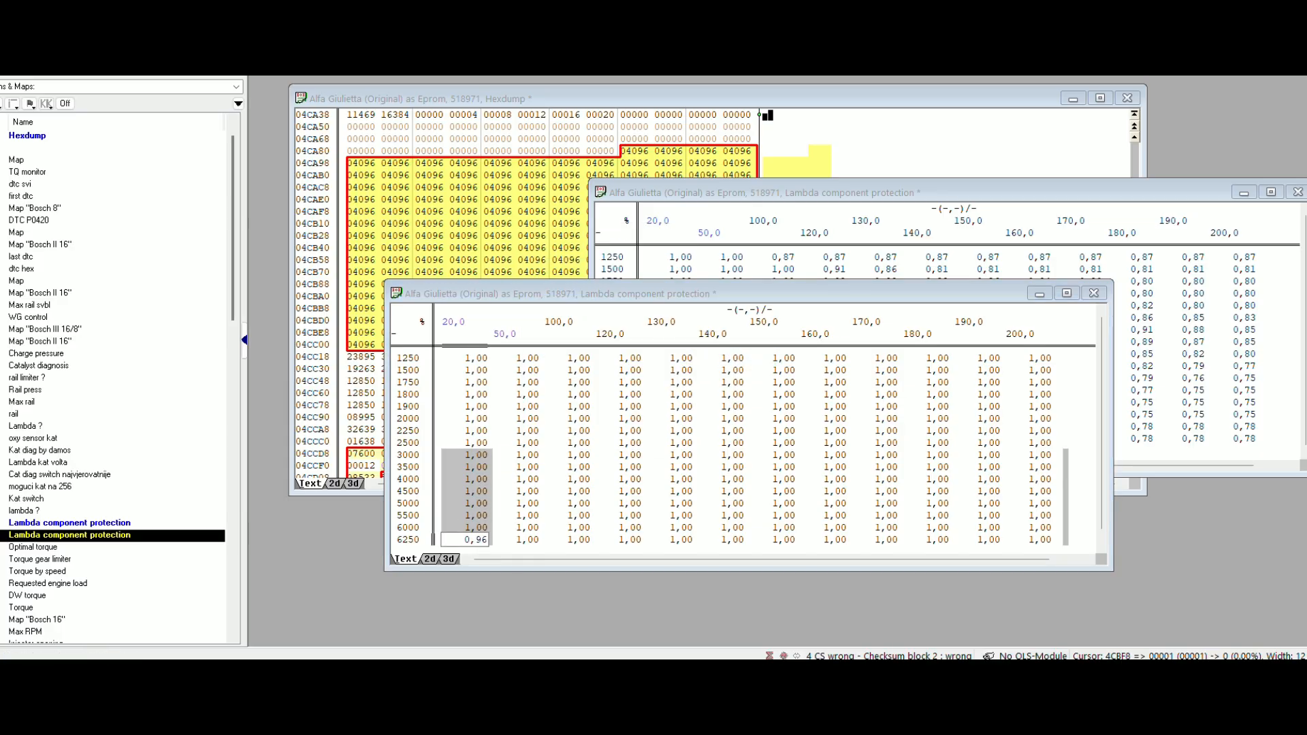
pyautogui.press('Return')
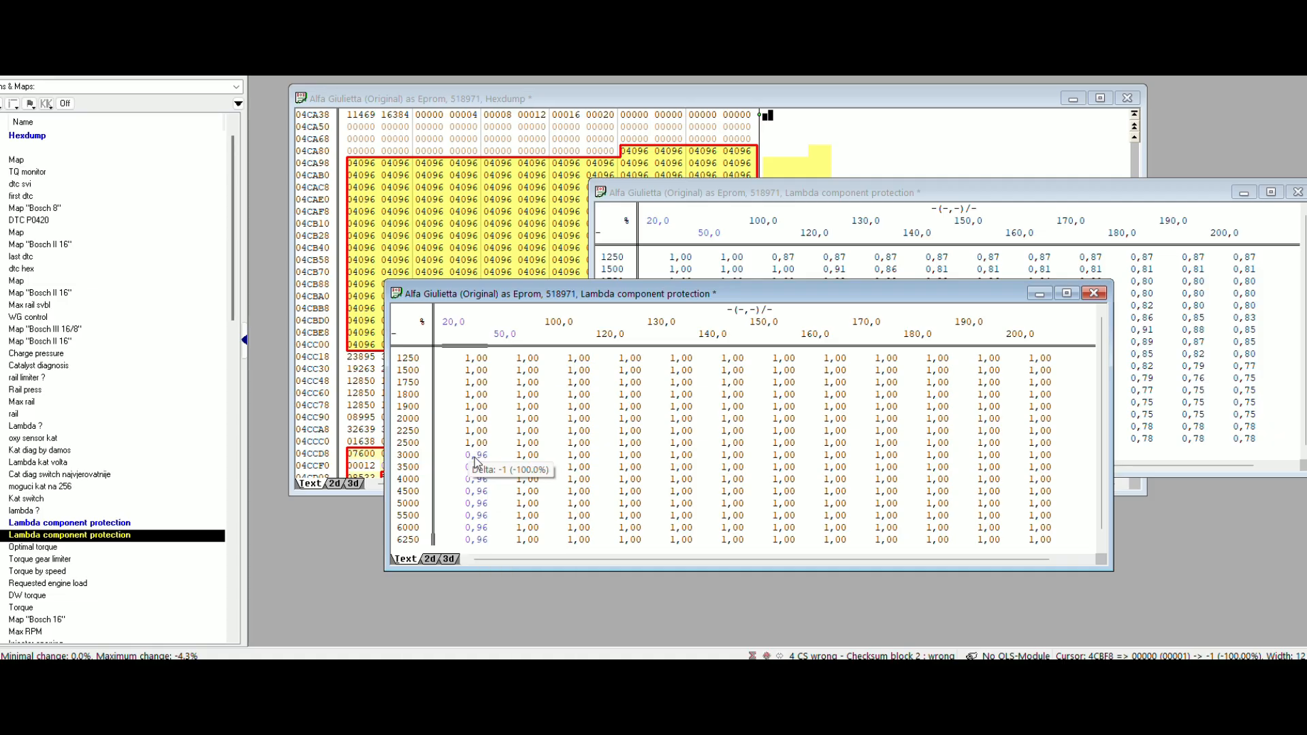
pyautogui.moveTo(476, 459)
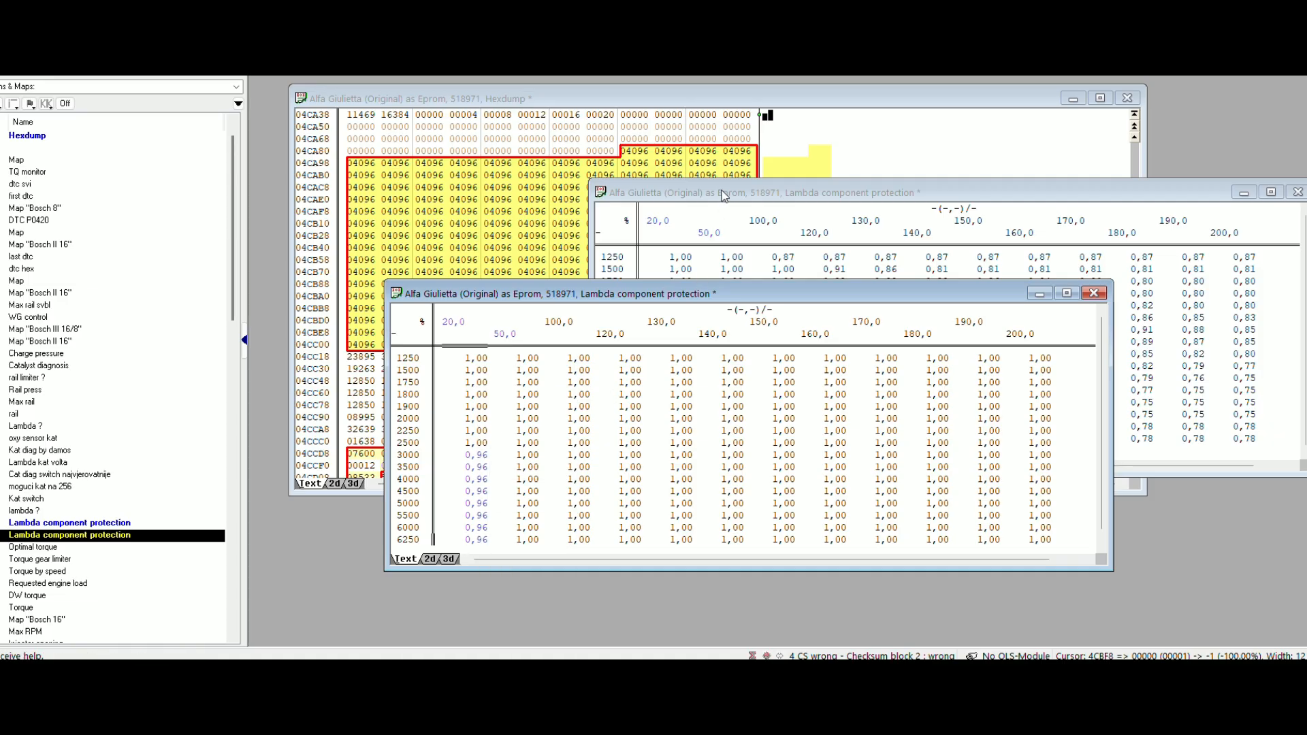
# In the other Lambda component protection map, set the 20 % load cells from 3000 to 6250 RPM to absolute value 0,96
pyautogui.click(723, 196)
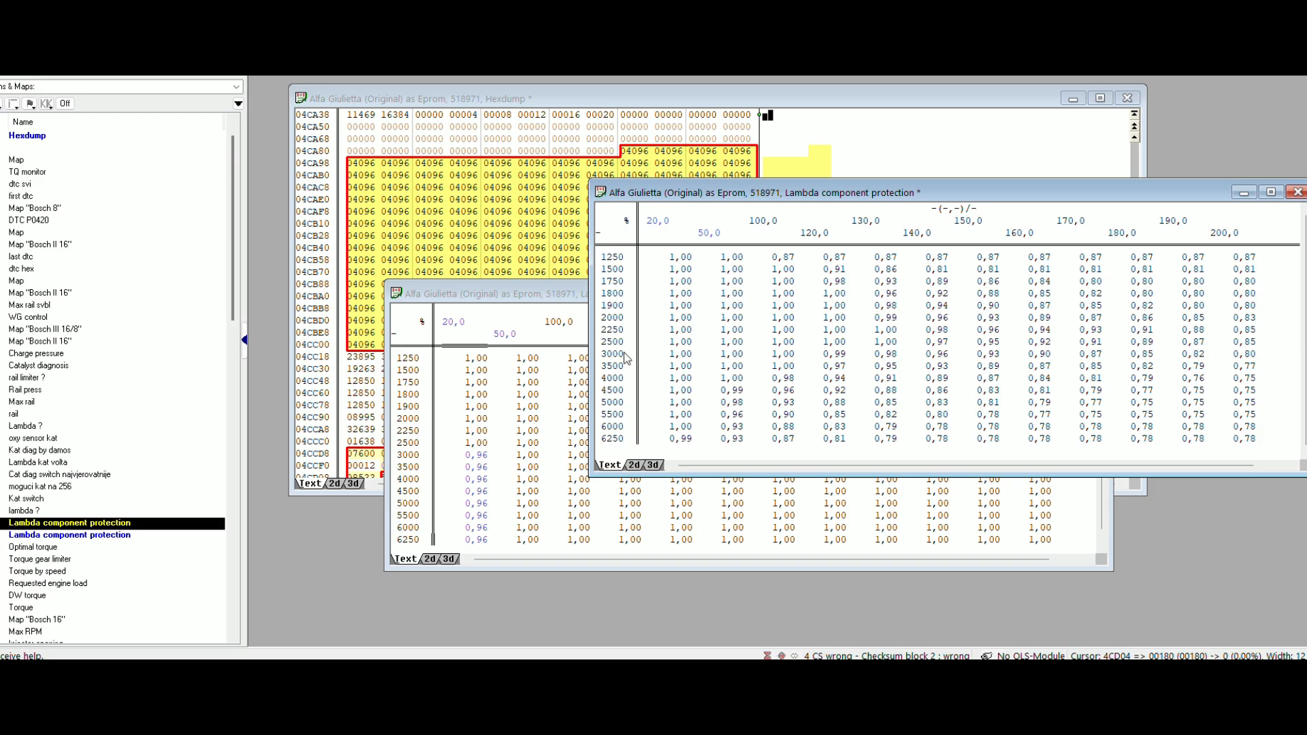
pyautogui.moveTo(684, 358); pyautogui.dragTo(686, 442)
pyautogui.rightClick(686, 441)
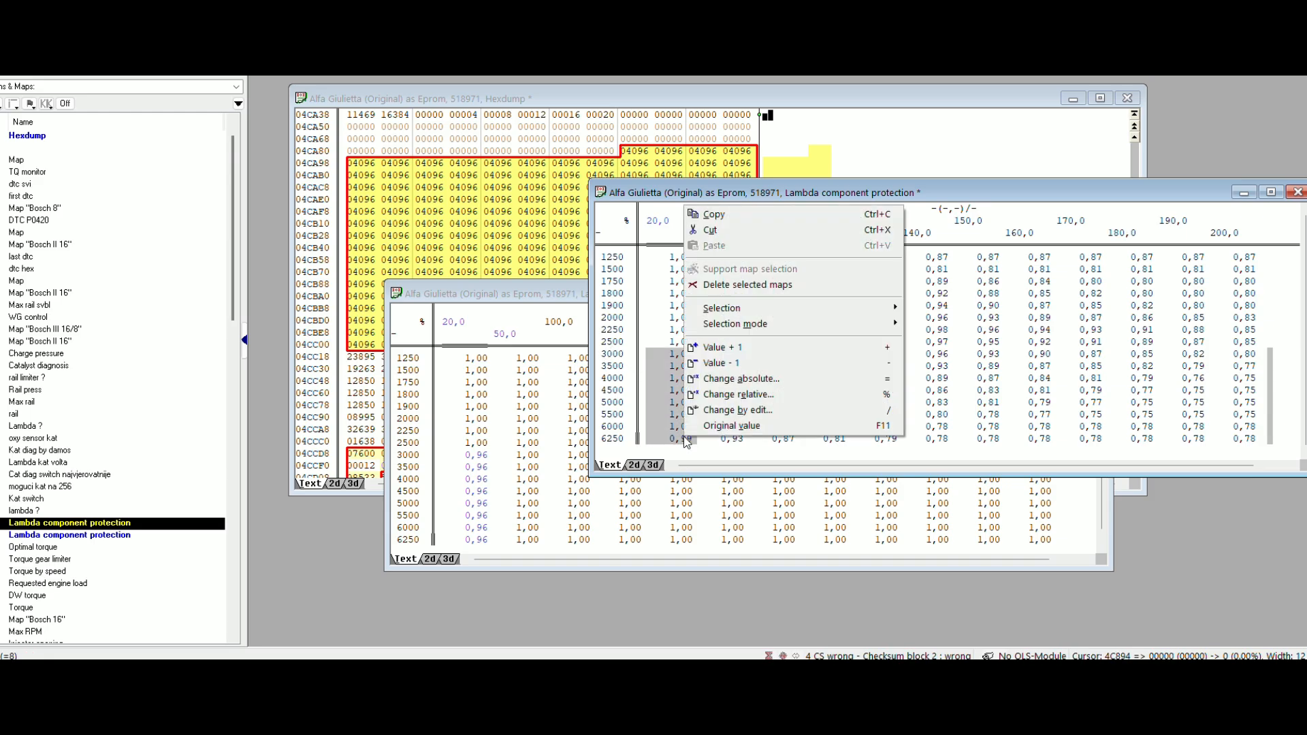
pyautogui.click(755, 402)
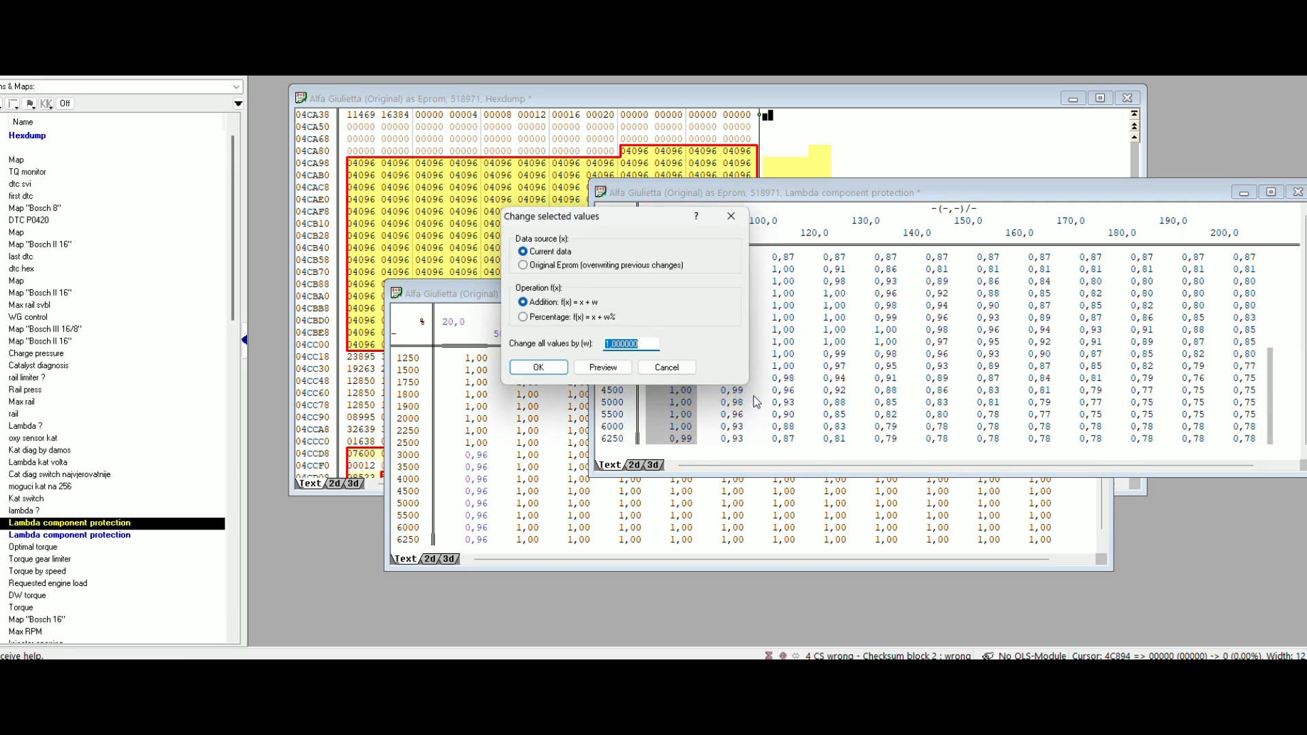
pyautogui.click(666, 367)
pyautogui.rightClick(681, 394)
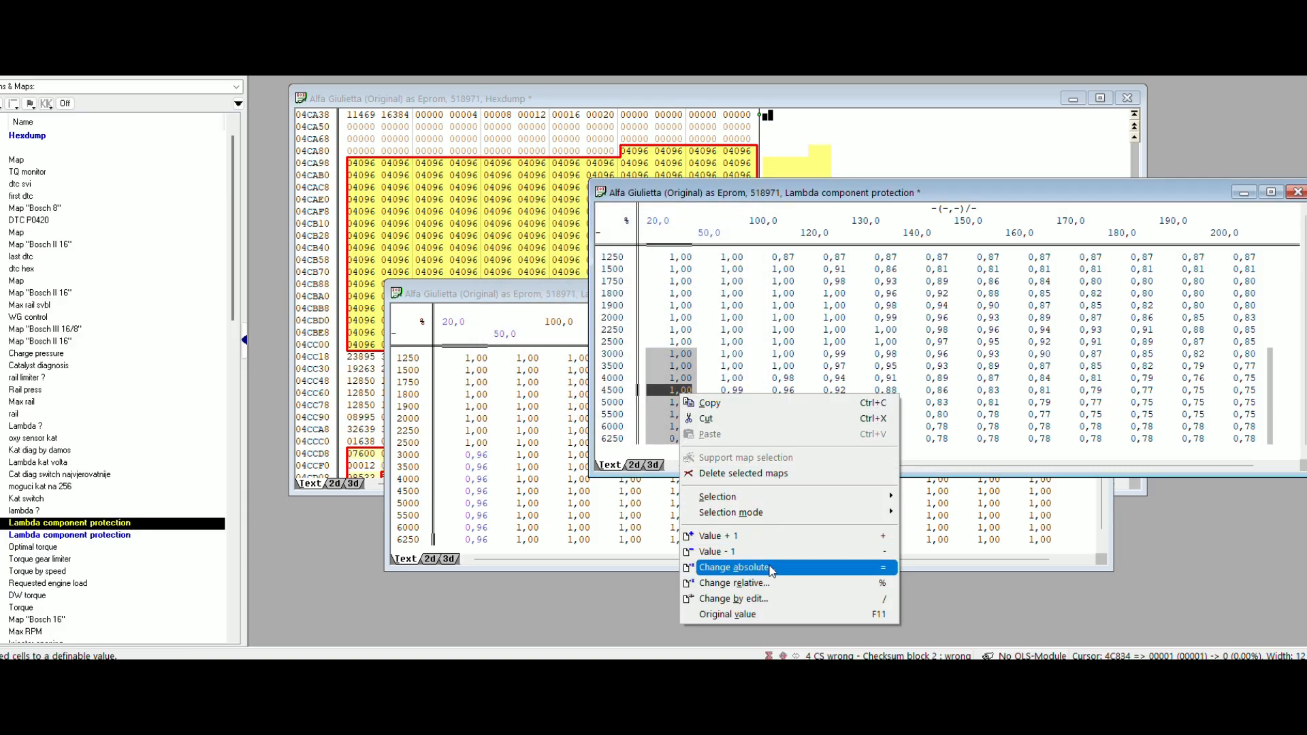
pyautogui.click(737, 567)
pyautogui.write(',96')
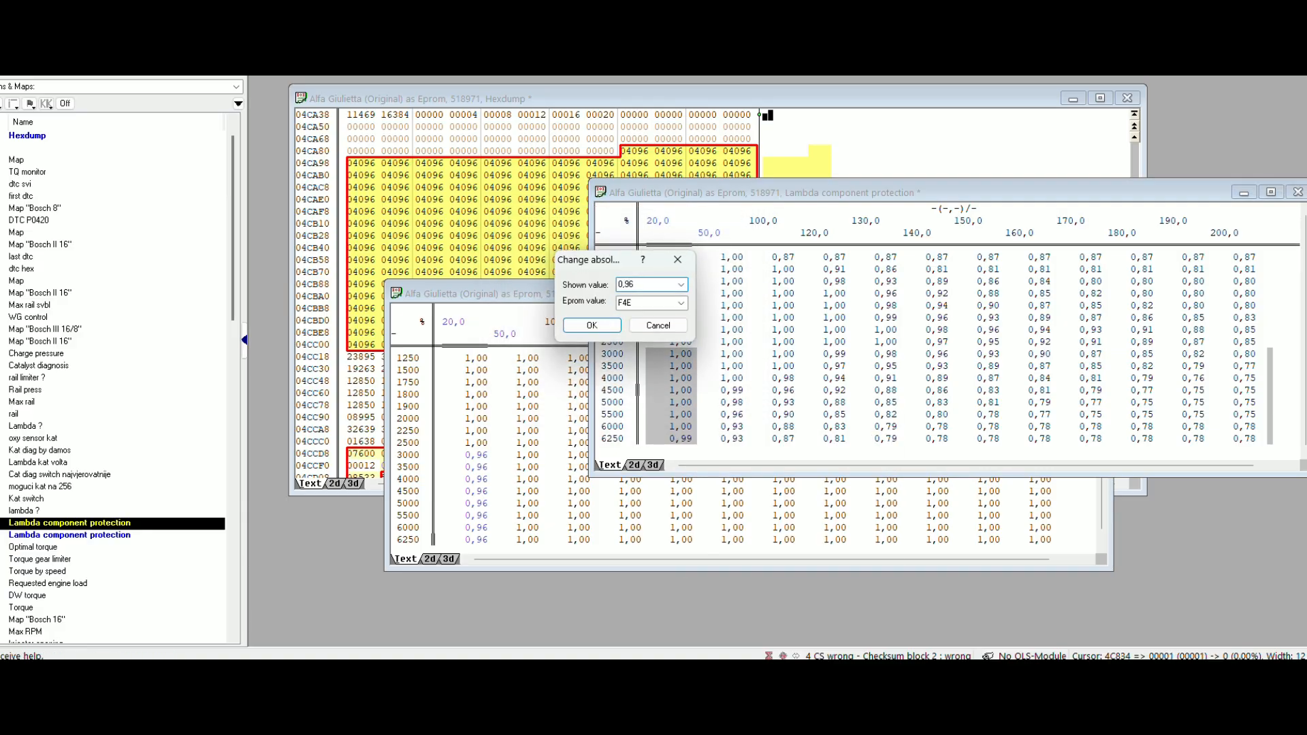
pyautogui.press('Return')
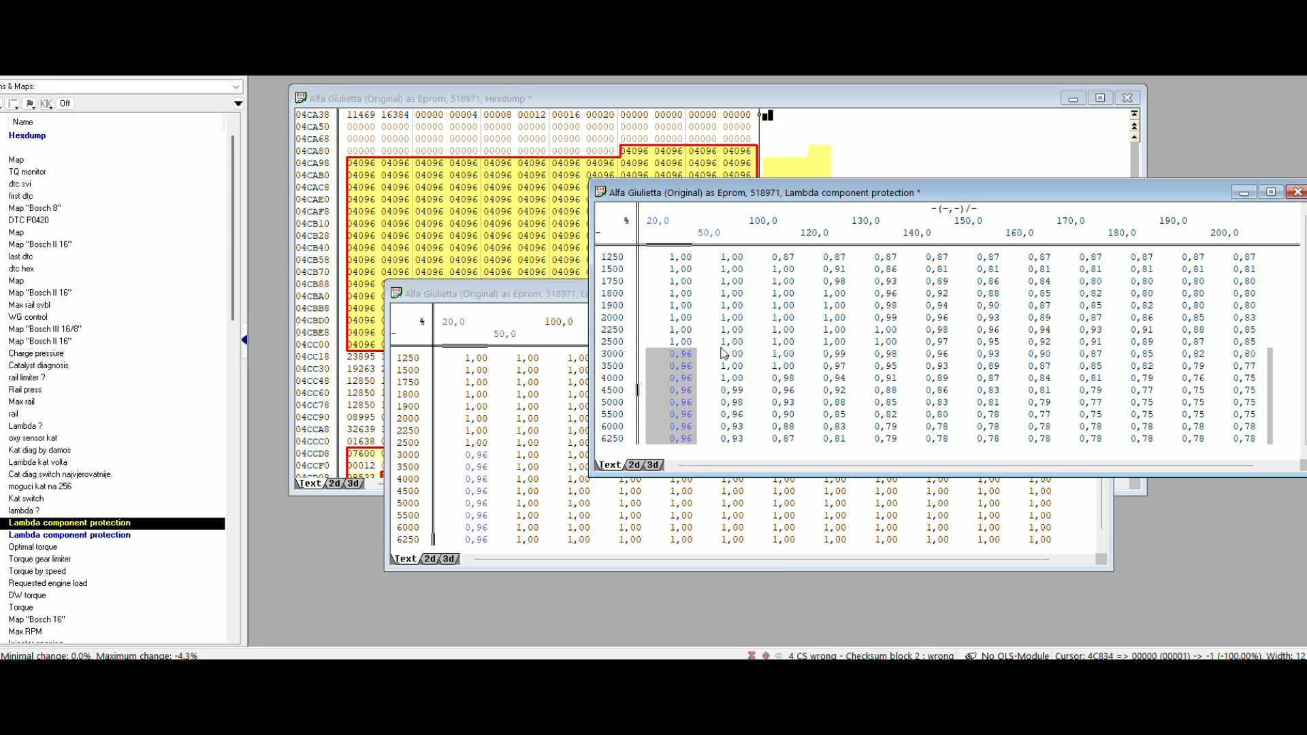
pyautogui.click(697, 340)
pyautogui.click(696, 334)
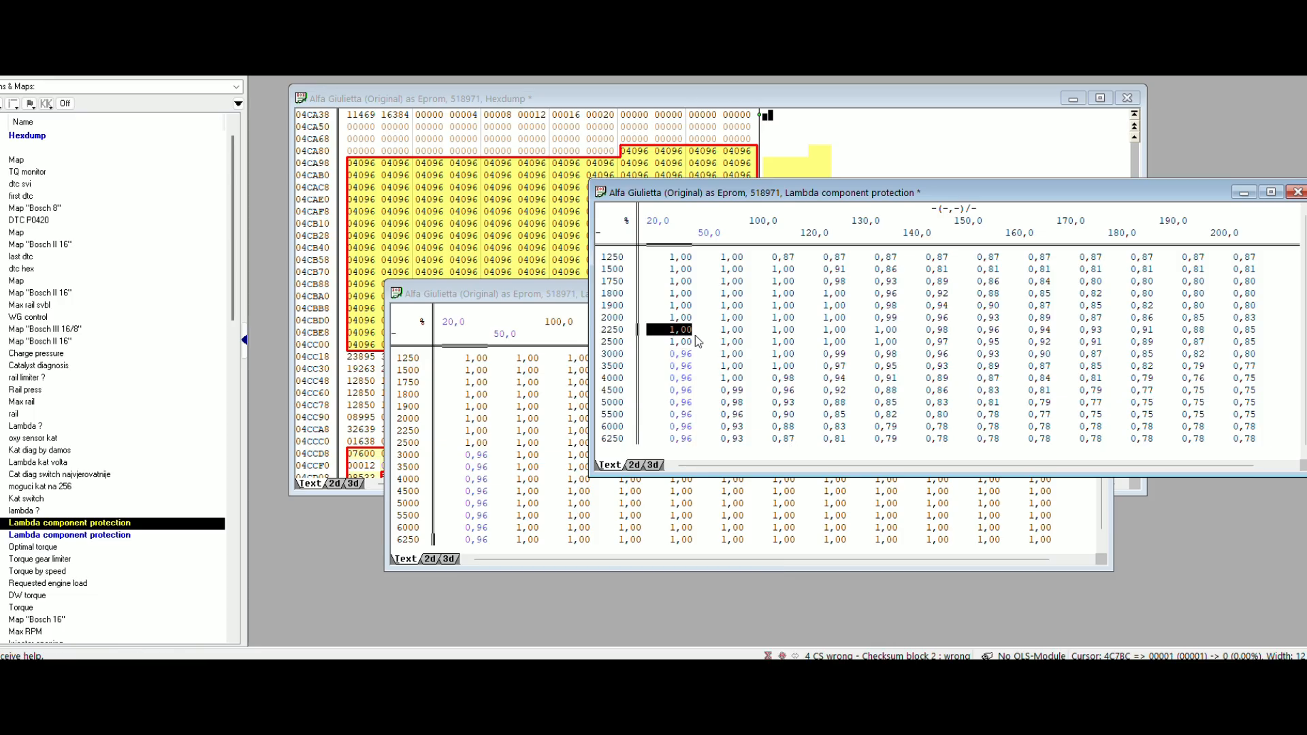